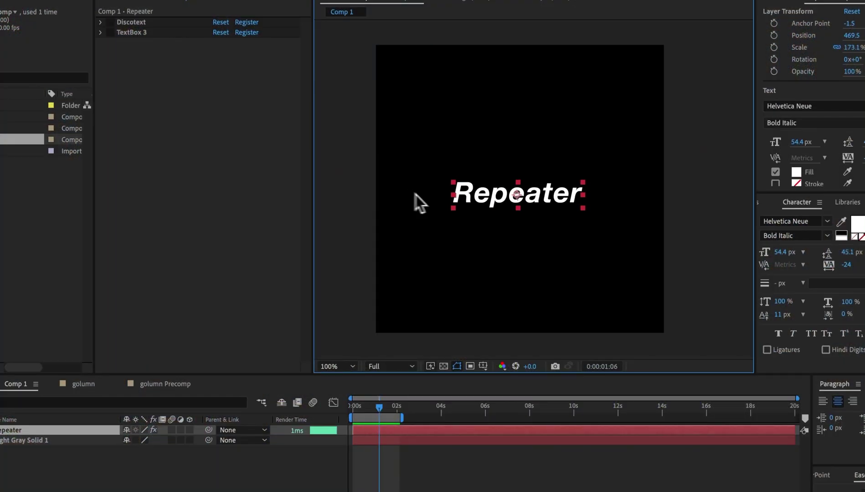
# - Apply the Repeater effect to the text layer
pyautogui.hotkey('ctrl', 'space')
pyautogui.write('repea')
pyautogui.press('Return')
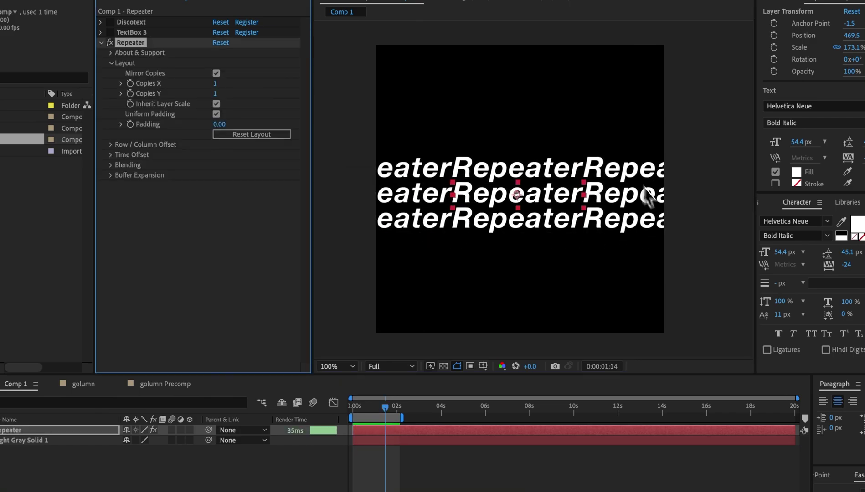
# - Turn off Mirror Copies in the Repeater layout and try reversing the X and Y directions
pyautogui.click(256, 51)
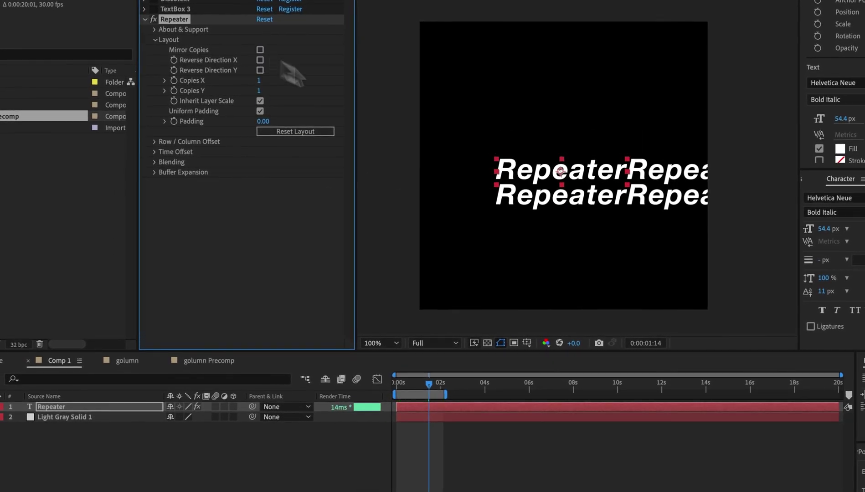
pyautogui.click(256, 62)
pyautogui.click(256, 72)
pyautogui.click(256, 71)
pyautogui.click(260, 60)
# - Set Copies X and Copies Y to 2 and turn Mirror Copies back on
pyautogui.click(259, 80)
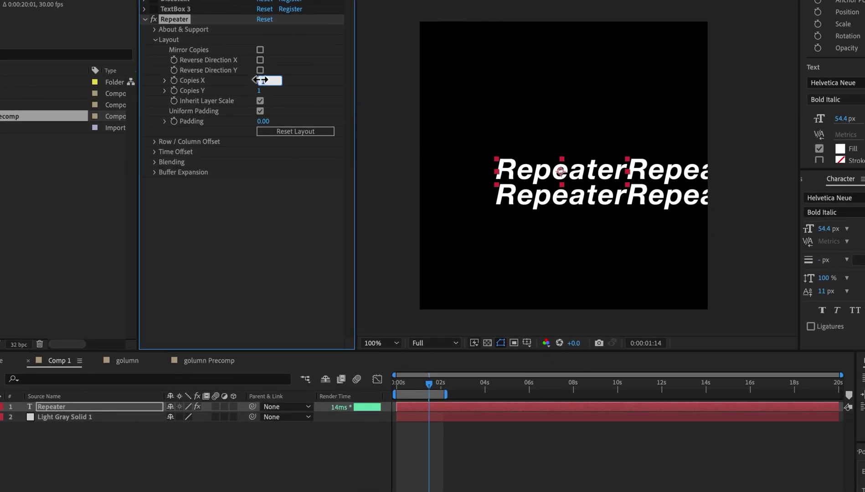
pyautogui.write('2')
pyautogui.press('Return')
pyautogui.click(260, 50)
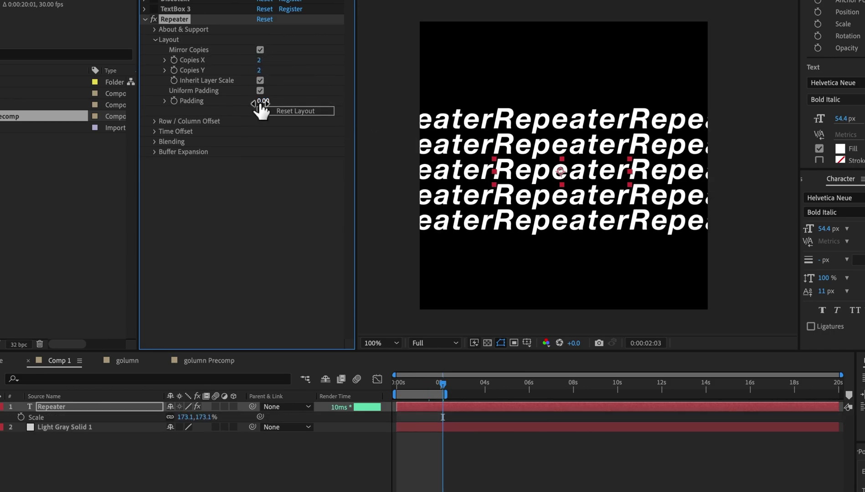
# - Set the padding between the text copies to 24 and try out the Uniform Padding option
pyautogui.moveTo(260, 103)
pyautogui.mouseDown()
pyautogui.moveTo(294, 101)
pyautogui.moveTo(269, 101)
pyautogui.moveTo(285, 100)
pyautogui.moveTo(271, 101)
pyautogui.moveTo(281, 111)
pyautogui.moveTo(269, 111)
pyautogui.mouseUp()
pyautogui.click(260, 91)
pyautogui.click(255, 120)
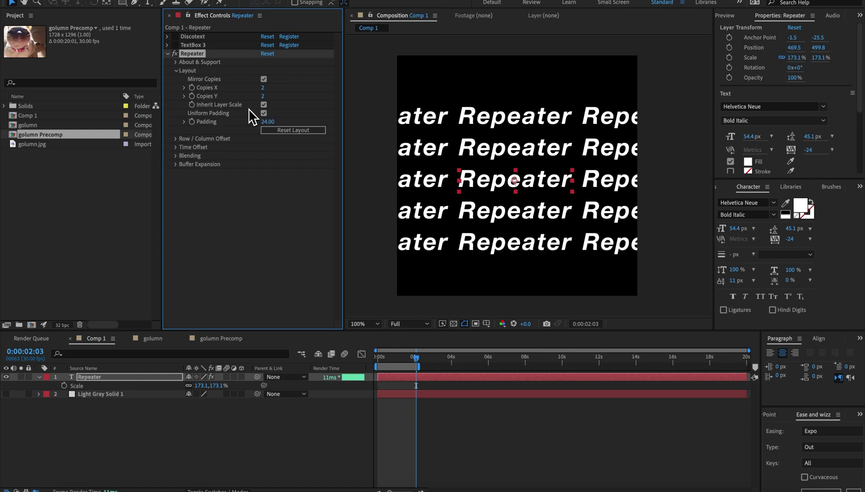
# - Scale the text layer up to 185.1% and turn off Inherit Layer Scale in the Repeater
pyautogui.moveTo(211, 385); pyautogui.dragTo(209, 408)
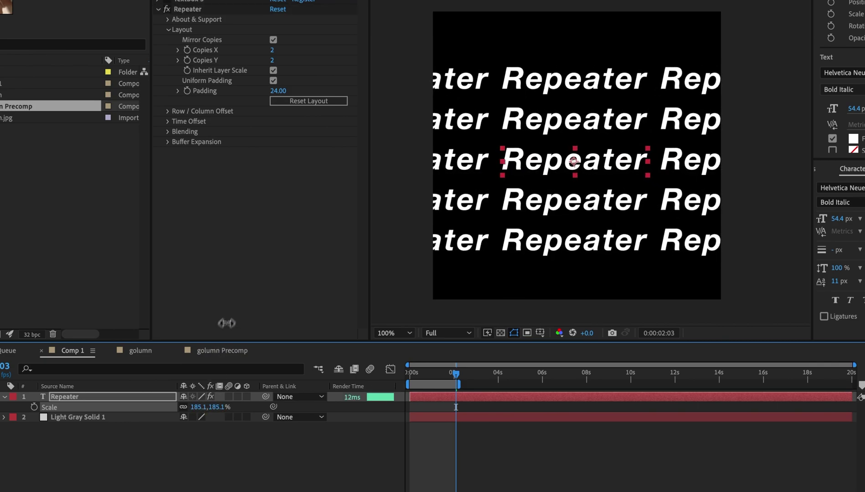
pyautogui.click(273, 70)
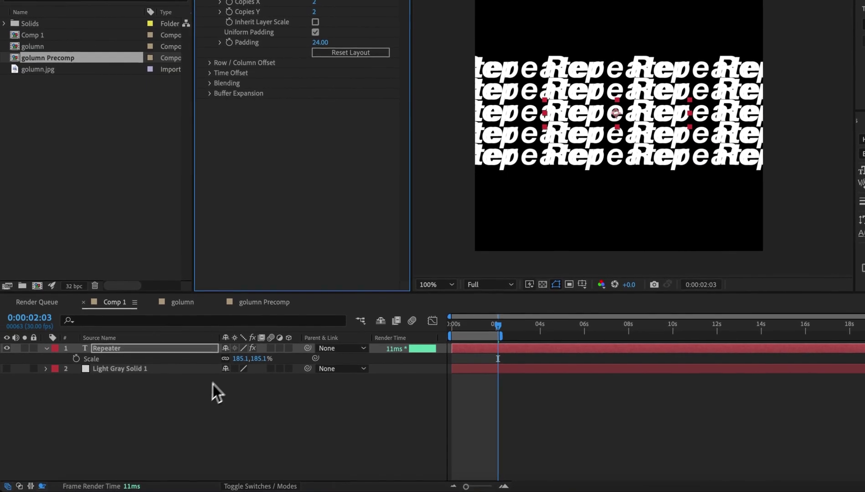
# - Scale the text layer down to 118.1% and reset the Repeater layout
pyautogui.moveTo(241, 359); pyautogui.dragTo(185, 364)
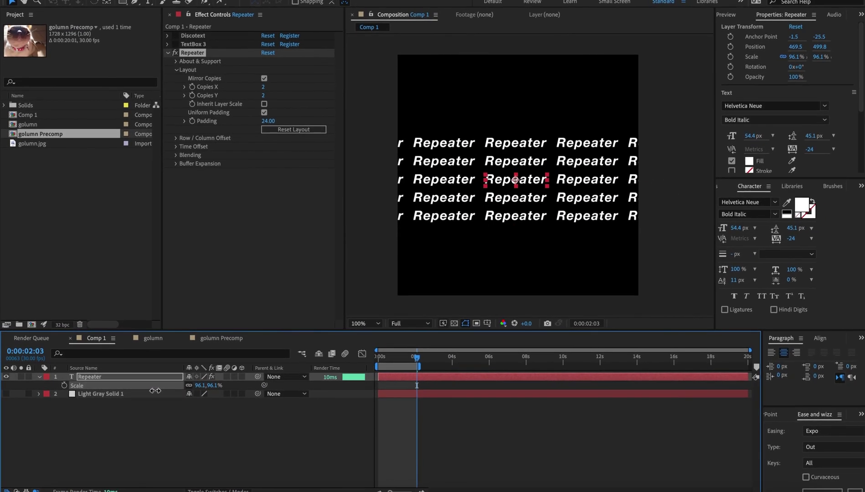
pyautogui.moveTo(155, 390); pyautogui.dragTo(167, 390)
pyautogui.click(293, 129)
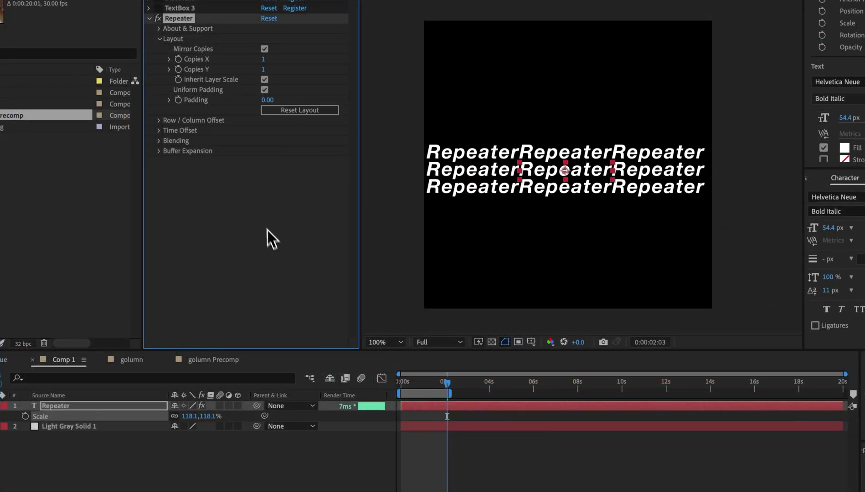
# - Expand the Row / Column Offset settings and set Copies X and Copies Y to 2
pyautogui.click(160, 121)
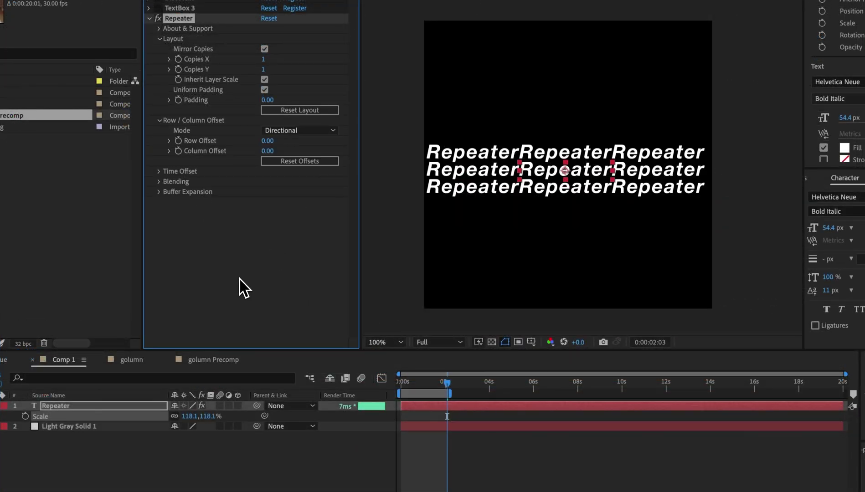
pyautogui.write('2')
pyautogui.press('Tab')
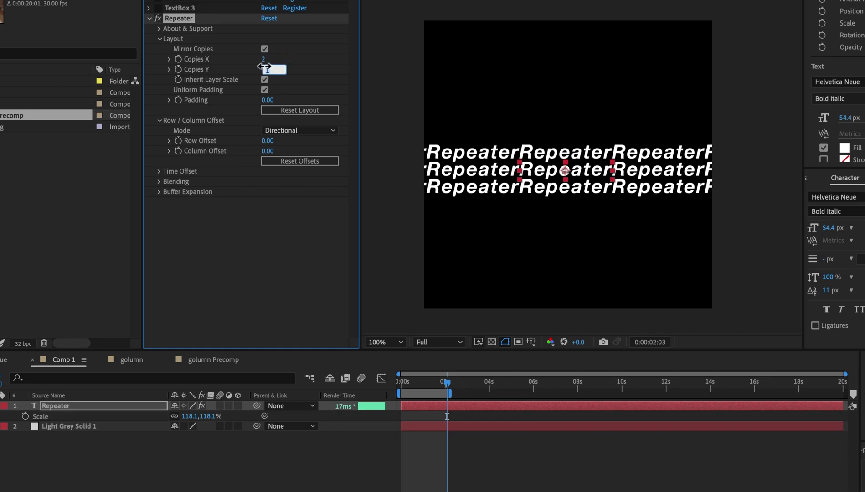
pyautogui.write('2')
pyautogui.press('Return')
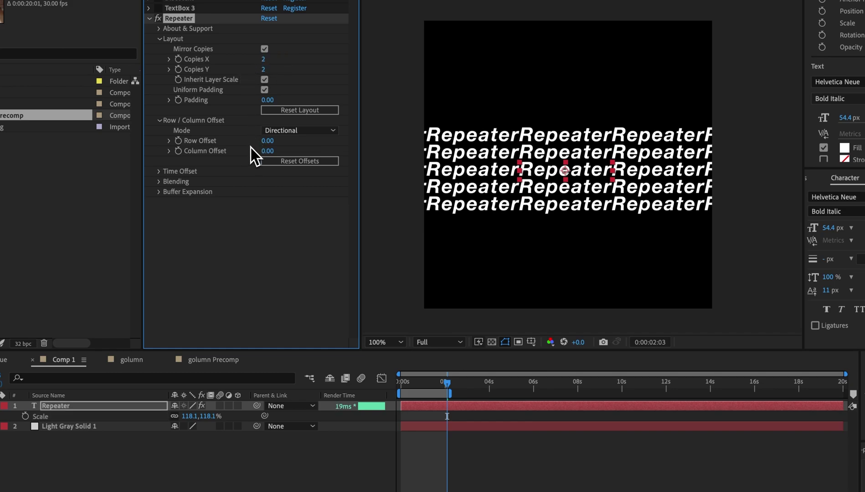
# - Shift the Row Offset and Column Offset in Directional mode to stagger the text copies diagonally
pyautogui.moveTo(266, 141); pyautogui.dragTo(193, 141)
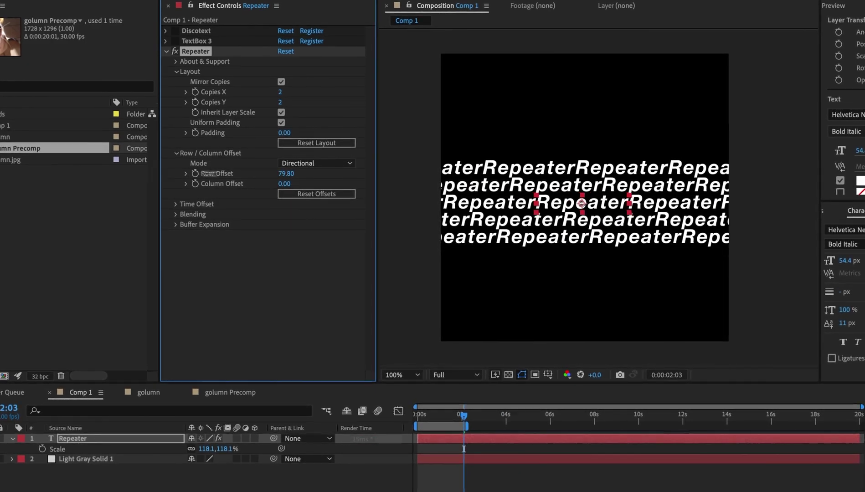
pyautogui.moveTo(208, 173); pyautogui.dragTo(398, 164)
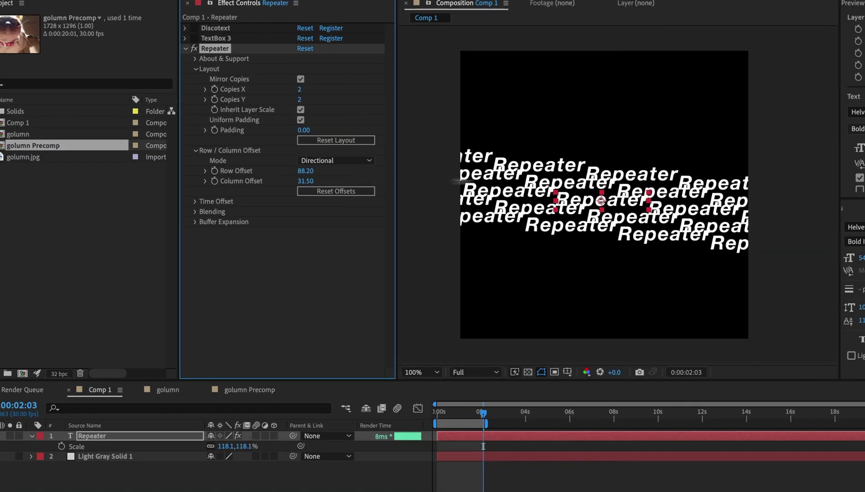
pyautogui.moveTo(305, 181); pyautogui.dragTo(264, 180)
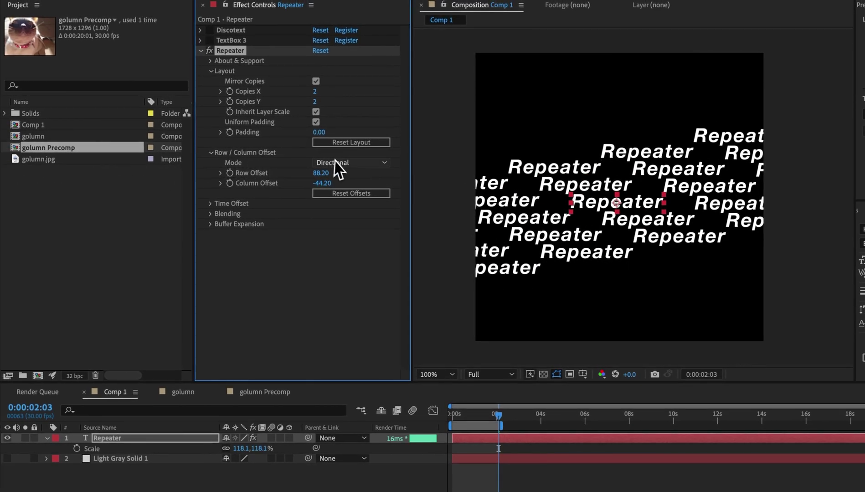
# - Switch the Row / Column Offset mode to Angular and set the offset to about 81.7
pyautogui.click(336, 160)
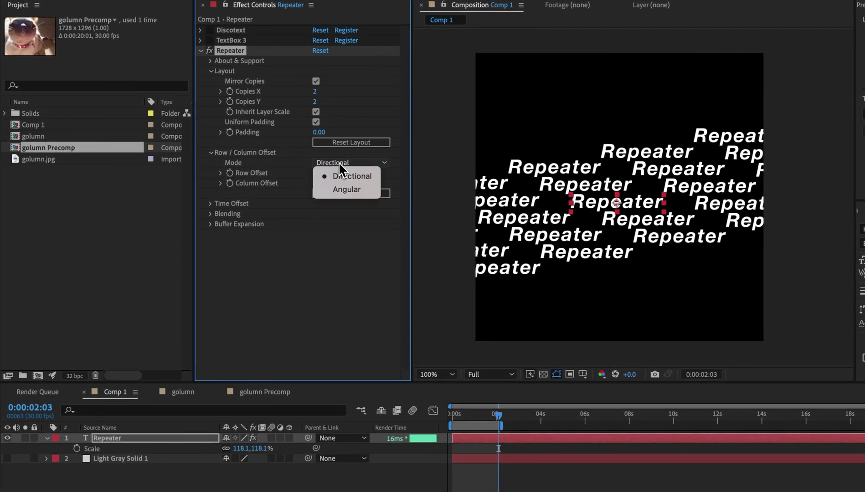
pyautogui.click(342, 187)
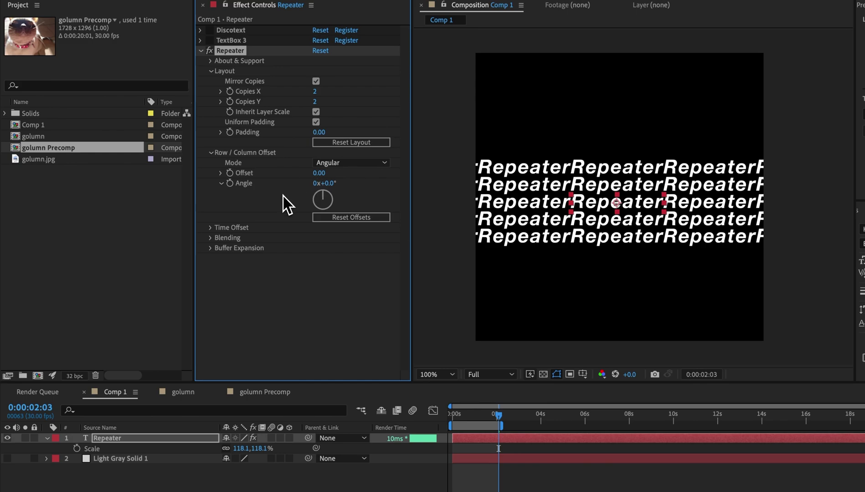
pyautogui.moveTo(318, 173); pyautogui.dragTo(358, 173)
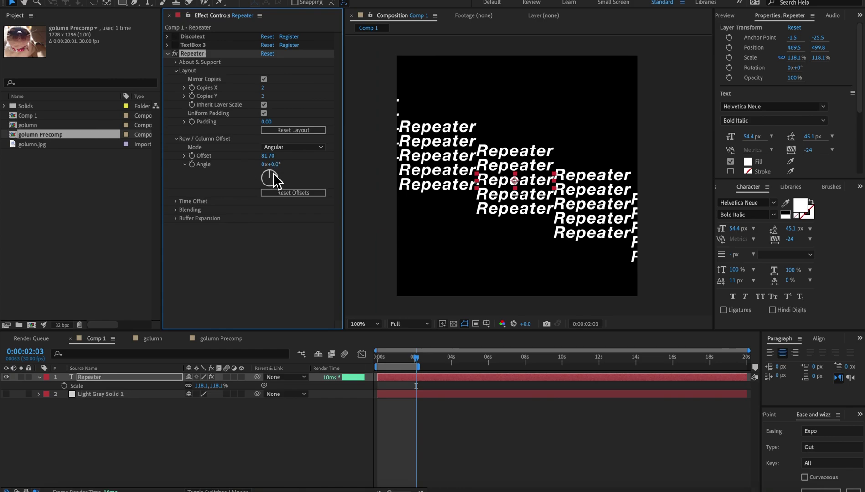
# - Set the angular offset's angle to 90° and try different offset amounts on the text copies
pyautogui.moveTo(267, 155); pyautogui.dragTo(166, 147)
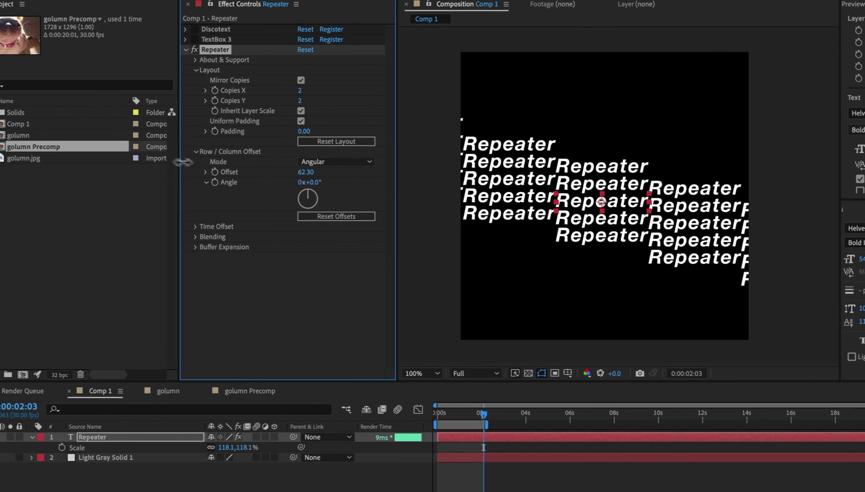
pyautogui.click(313, 182)
pyautogui.write('90')
pyautogui.press('Return')
pyautogui.moveTo(311, 172); pyautogui.dragTo(289, 185)
pyautogui.moveTo(218, 186); pyautogui.dragTo(286, 176)
pyautogui.moveTo(366, 176); pyautogui.dragTo(277, 186)
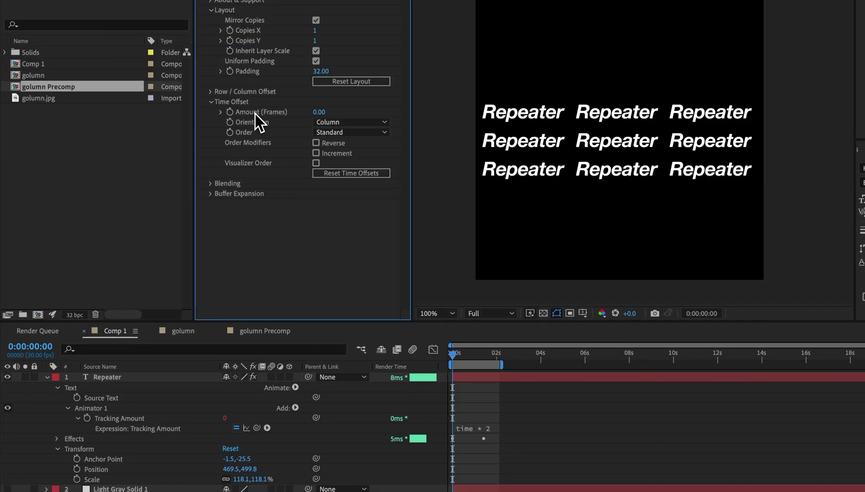
# - Preview the text layer's tracking animation and set the Repeater's Time Offset amount to 5 frames
pyautogui.click(99, 407)
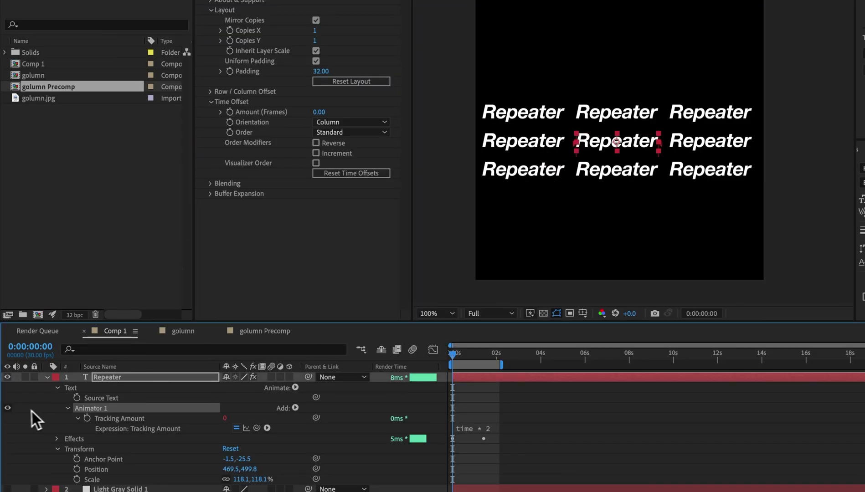
pyautogui.press('space')
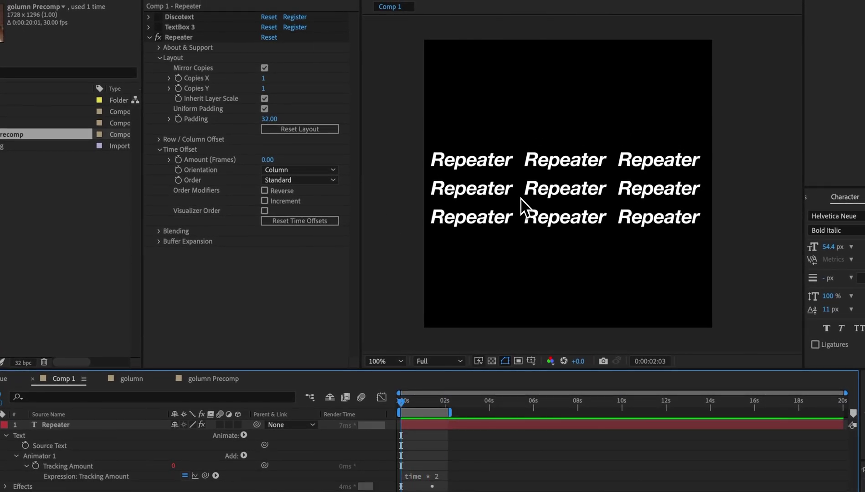
pyautogui.click(267, 159)
pyautogui.write('5')
pyautogui.press('Return')
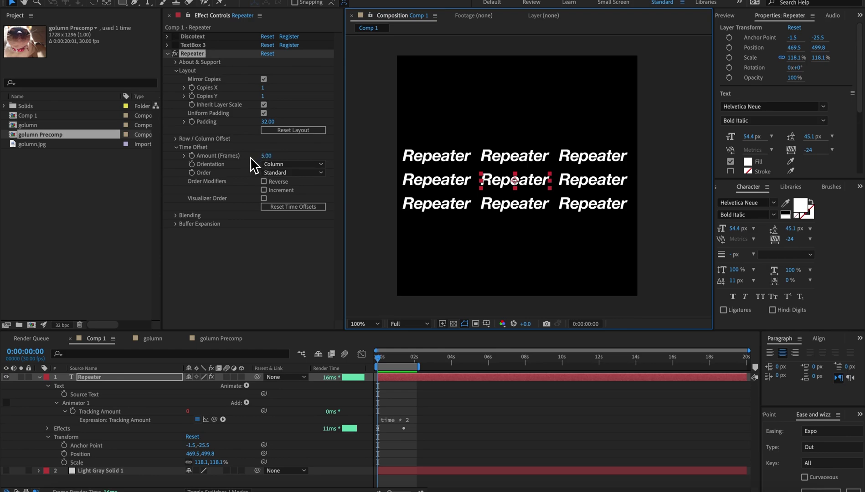
# - Enable the Discotext effect, preview it with the time offset, and turn on Visualizer Order
pyautogui.click(174, 36)
pyautogui.press('space')
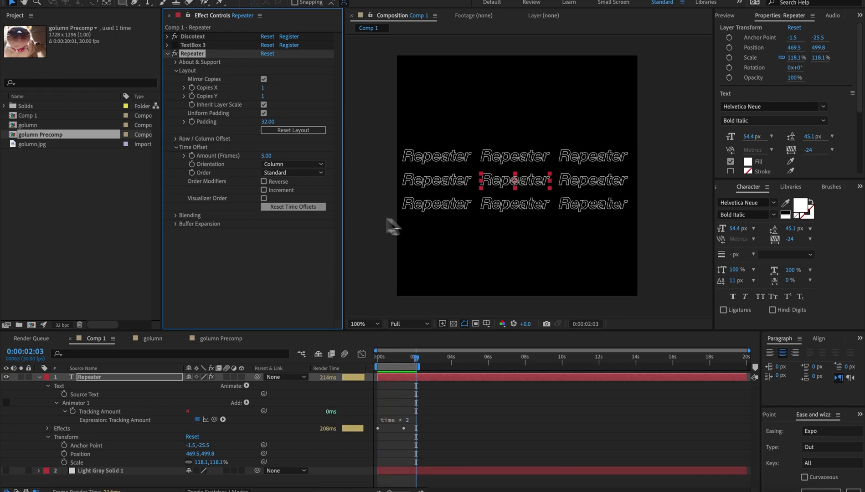
pyautogui.click(264, 199)
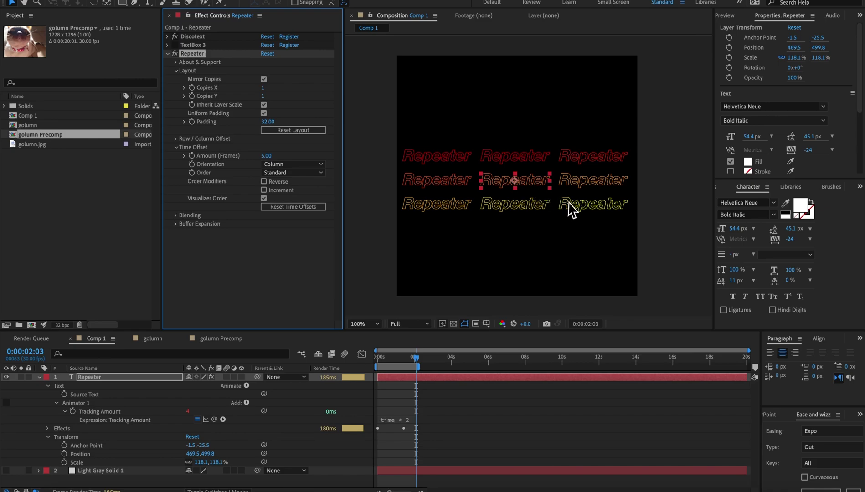
# - Switch the time offset orientation to Row and its order to Mirror
pyautogui.click(283, 165)
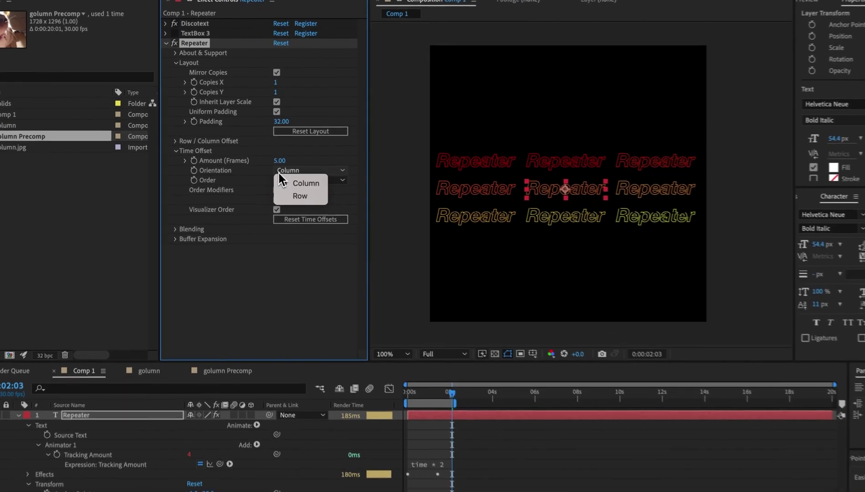
pyautogui.click(278, 185)
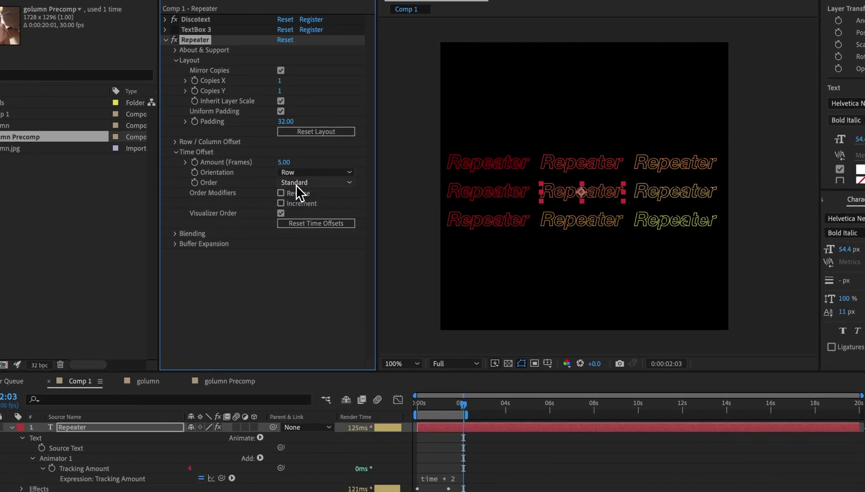
pyautogui.click(296, 185)
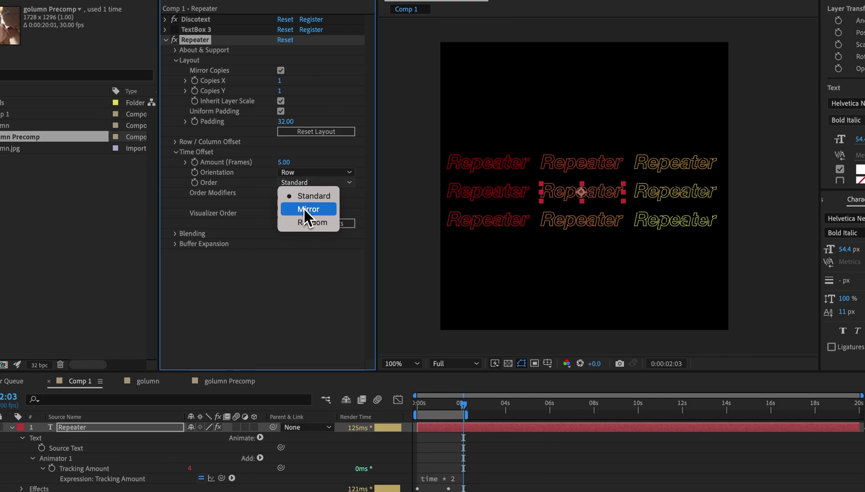
pyautogui.click(303, 208)
# - Try the Random time offset order and the order modifiers, including Increment
pyautogui.click(297, 185)
pyautogui.click(306, 223)
pyautogui.click(296, 204)
pyautogui.click(301, 213)
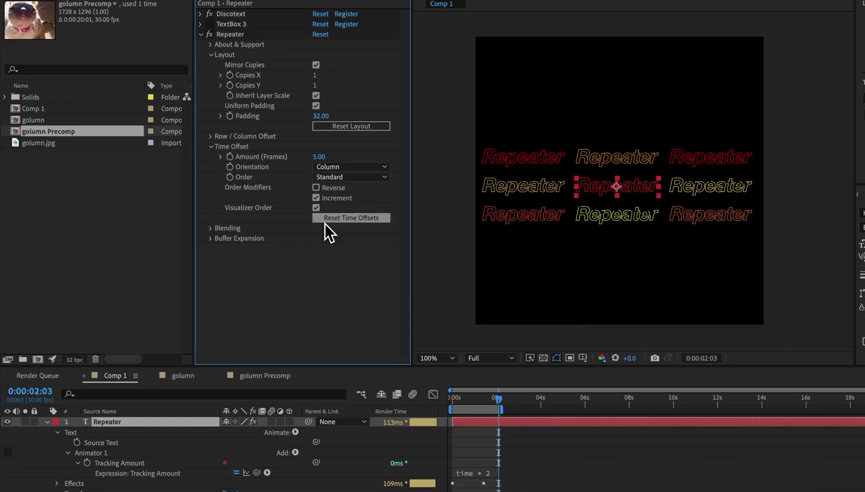
# - Reset the Repeater's time offsets and disable the Discotext effect
pyautogui.click(325, 219)
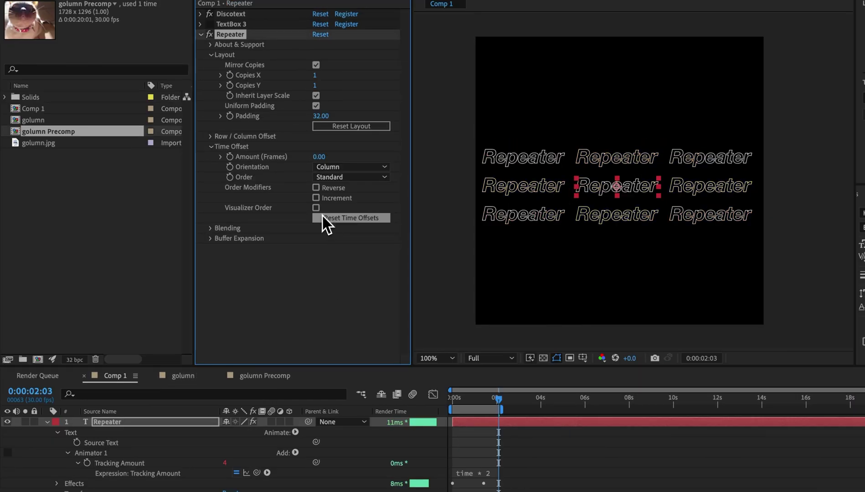
pyautogui.click(211, 15)
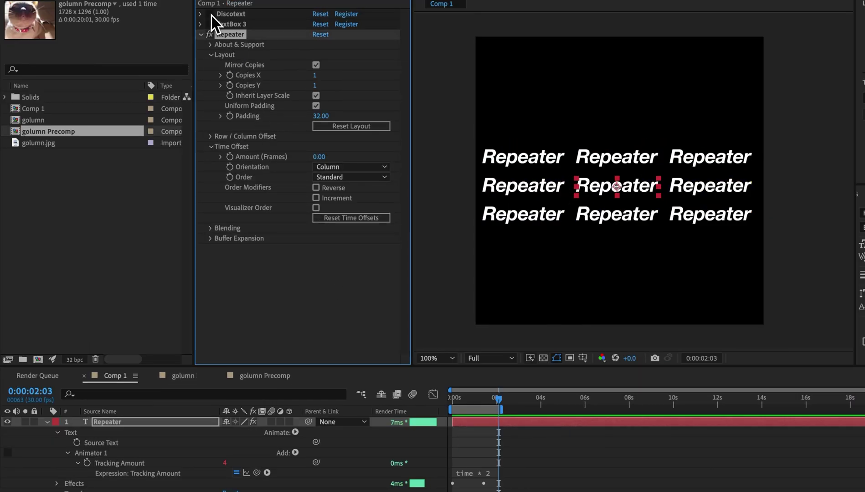
# - Re-enable the text layer's tracking animator and preview the animation from the start
pyautogui.click(7, 452)
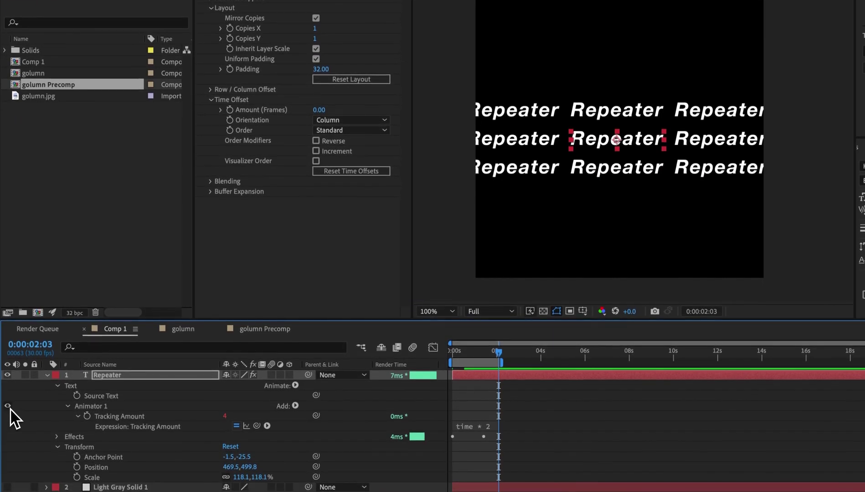
pyautogui.press('Home')
pyautogui.press('space')
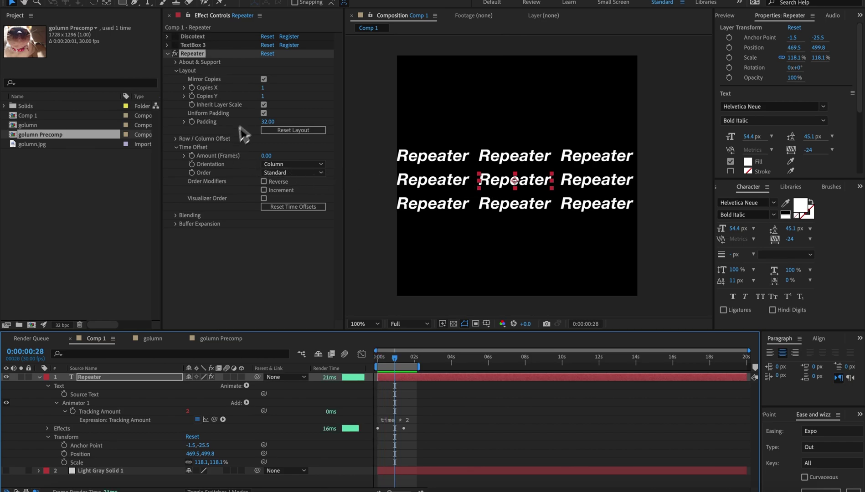
# - Set the Repeater's Copies Y to 5 and the Time Offset amount to 5 frames
pyautogui.click(262, 96)
pyautogui.write('5')
pyautogui.press('Return')
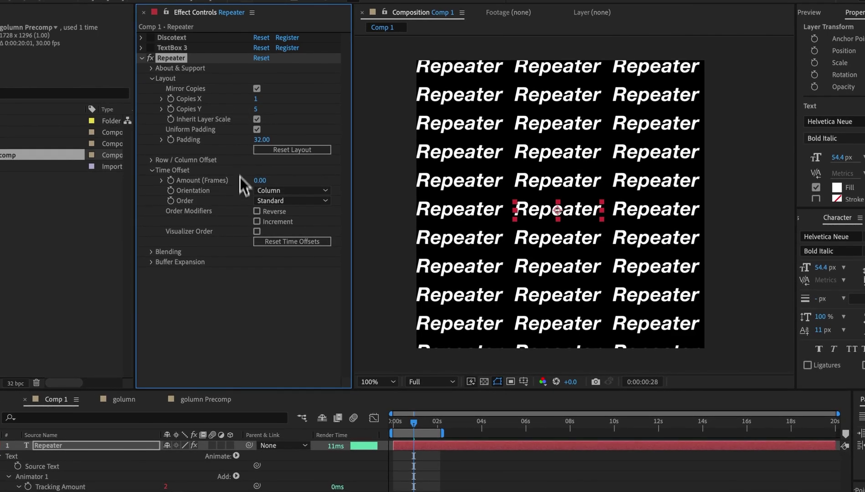
pyautogui.write('5')
pyautogui.press('Return')
# - Play the time-offset animation and examine the text copies up close at 400%
pyautogui.click(391, 193)
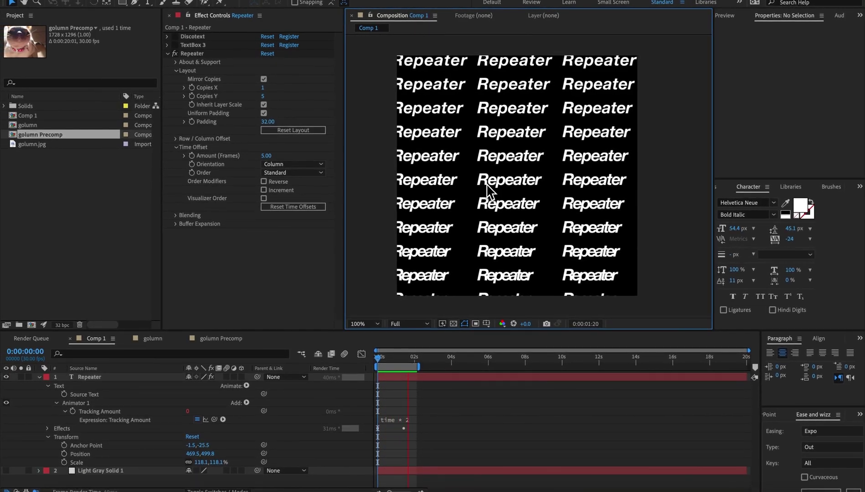
pyautogui.click(486, 184)
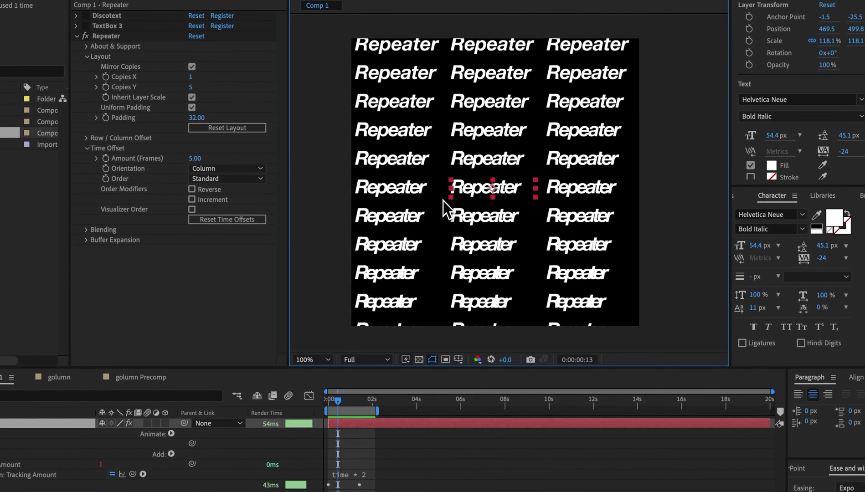
pyautogui.press('.')
pyautogui.press('.')
pyautogui.moveTo(443, 200); pyautogui.dragTo(470, 202)
pyautogui.press('space')
pyautogui.moveTo(621, 212); pyautogui.dragTo(391, 208)
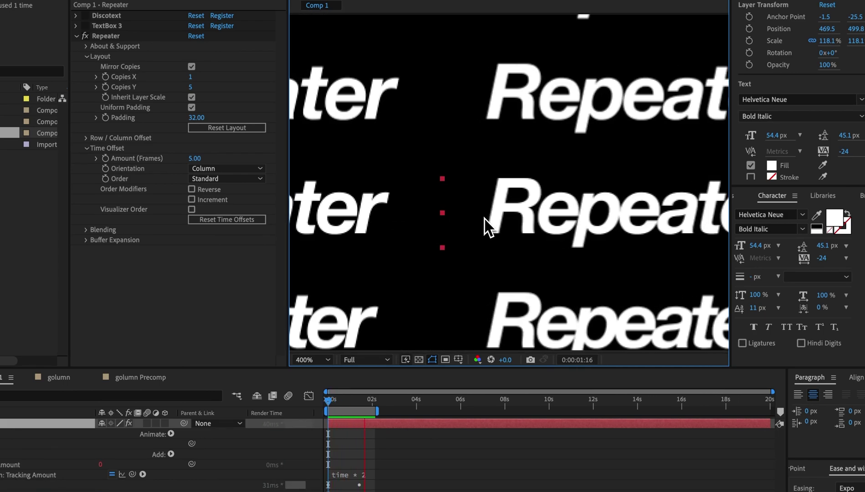
pyautogui.scroll(-2, 484, 220)
pyautogui.moveTo(495, 215); pyautogui.dragTo(514, 214)
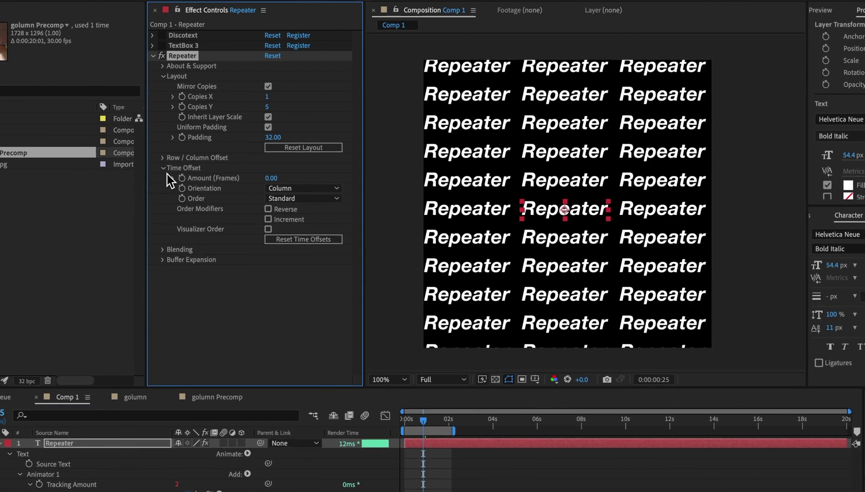
# - Collapse the Time Offset settings and move the TextBox 3 effect below the Repeater
pyautogui.click(182, 147)
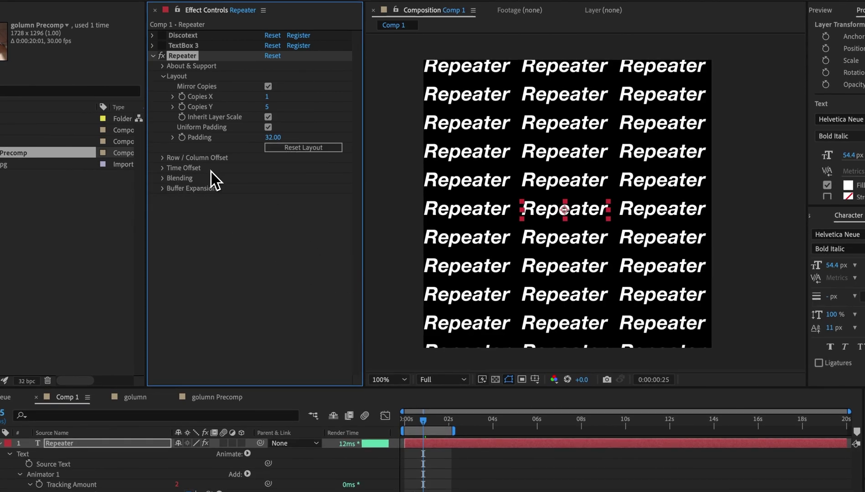
pyautogui.moveTo(183, 45); pyautogui.dragTo(170, 190)
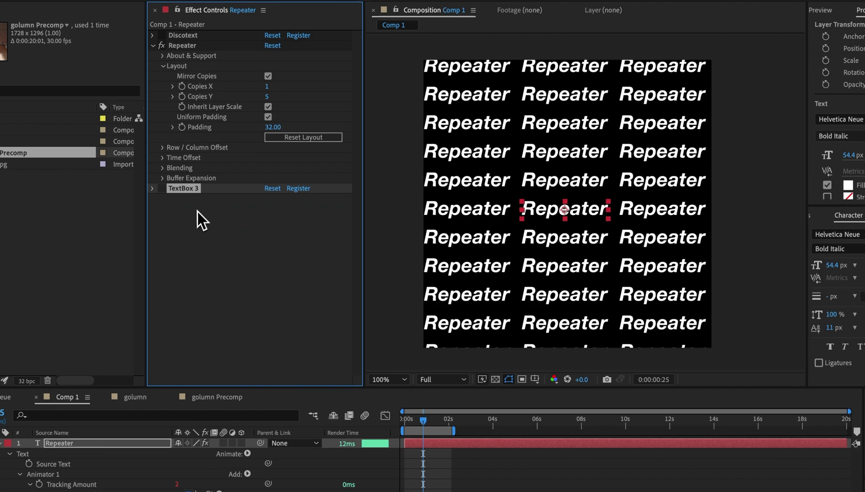
# - Enable the TextBox 3 effect below the Repeater and check the box around the original text
pyautogui.click(163, 191)
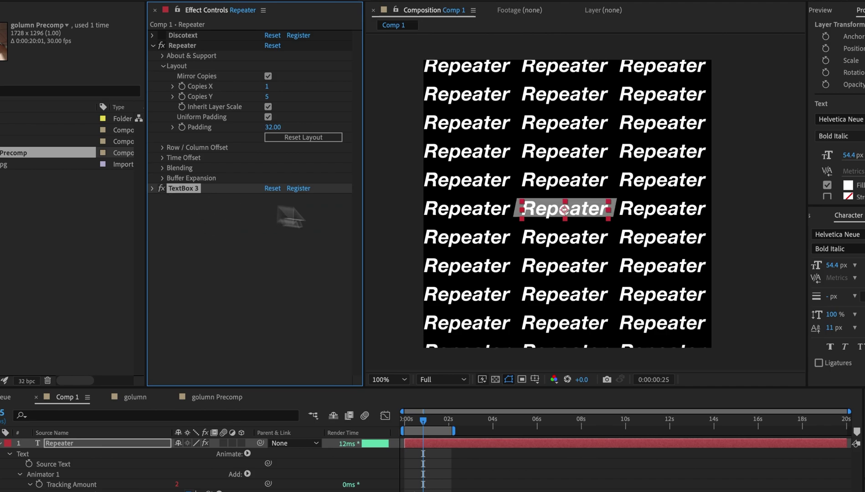
pyautogui.click(407, 223)
pyautogui.click(538, 213)
pyautogui.moveTo(510, 225); pyautogui.dragTo(516, 231)
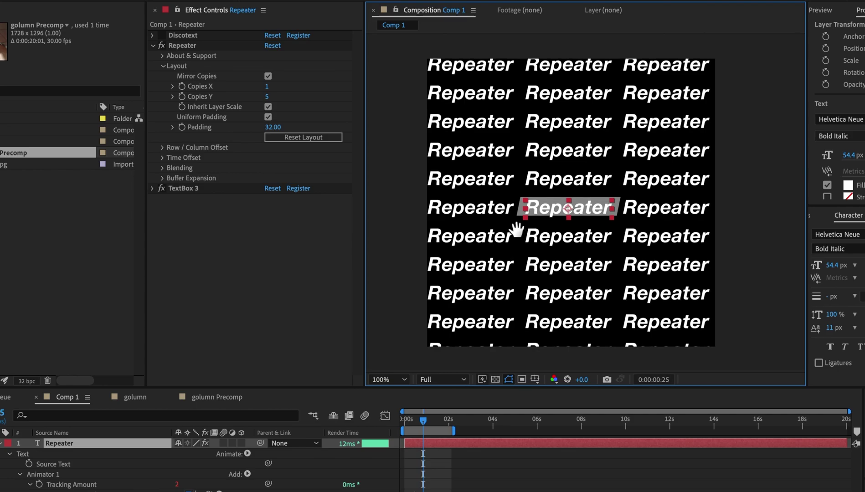
pyautogui.click(200, 191)
pyautogui.moveTo(273, 202); pyautogui.dragTo(538, 209)
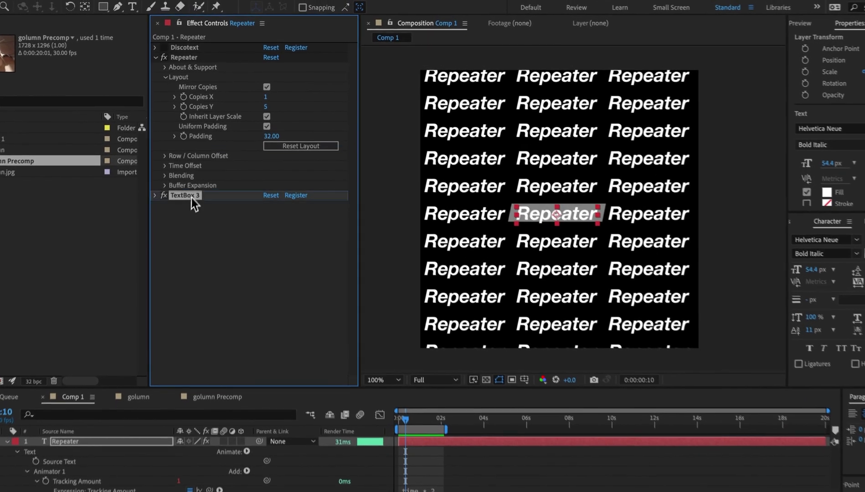
# - Move the TextBox 3 effect above the Repeater and preview the animation
pyautogui.moveTo(192, 164); pyautogui.dragTo(203, 41)
pyautogui.click(368, 171)
pyautogui.press('space')
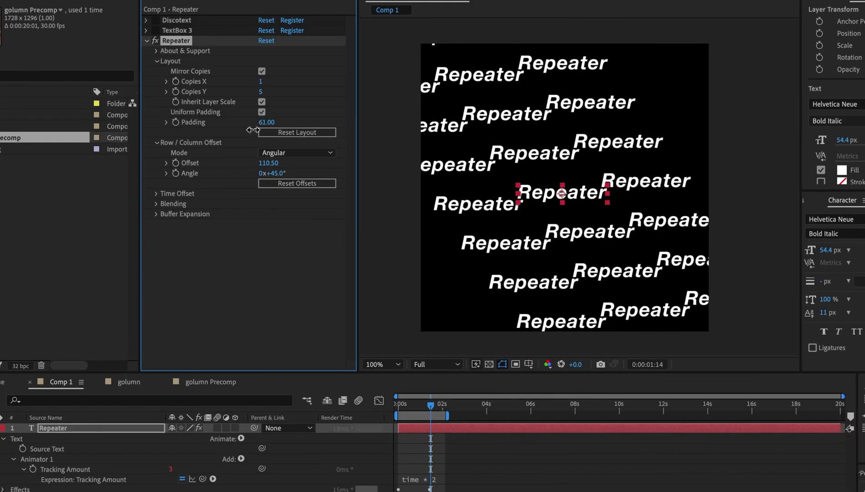
# - Set the Repeater's Padding to 43 and its Blending opacity to 50%
pyautogui.moveTo(252, 129); pyautogui.dragTo(244, 132)
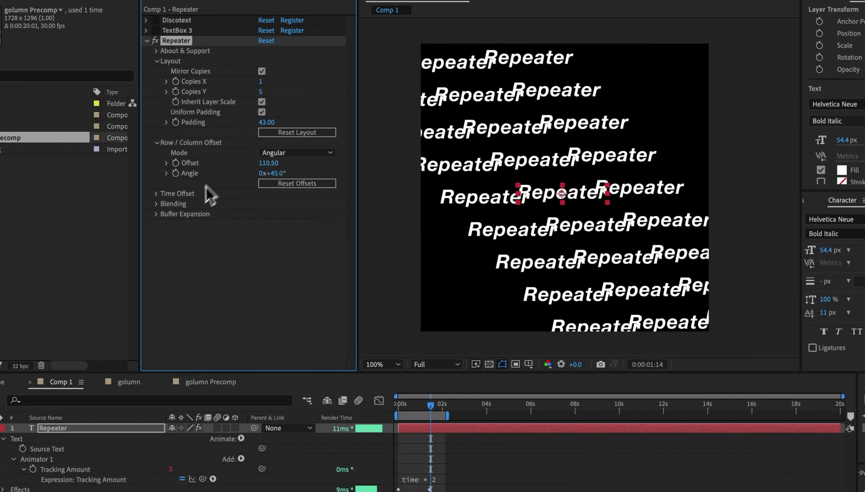
pyautogui.click(168, 205)
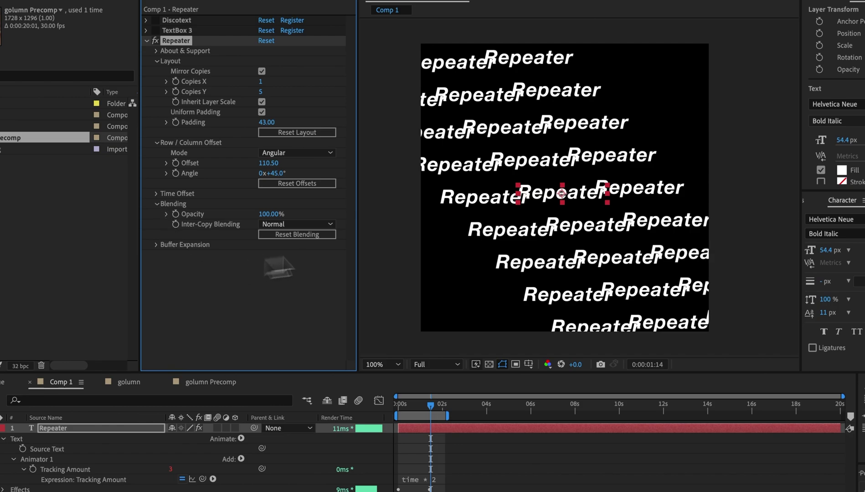
pyautogui.click(268, 214)
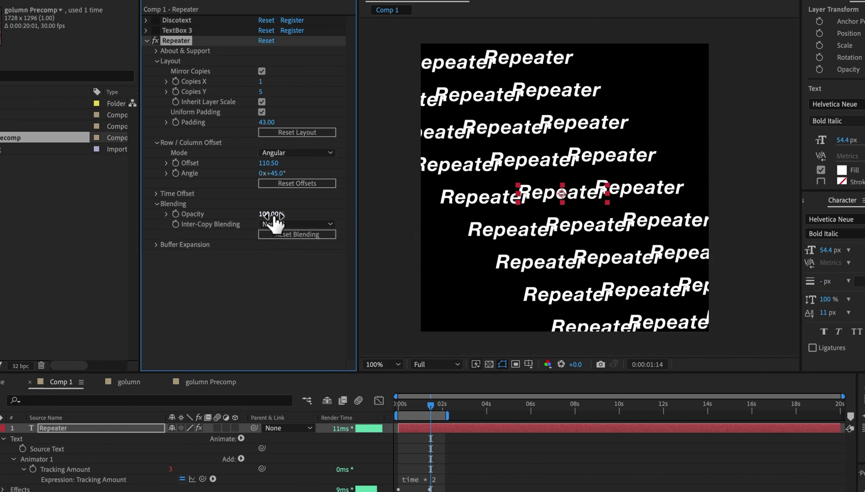
pyautogui.write('50')
pyautogui.press('Return')
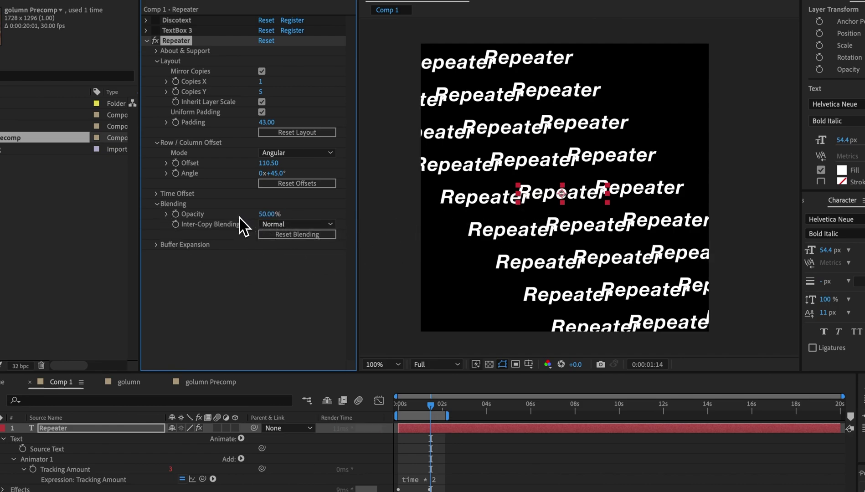
# - Try the Add and Alpha Add inter-copy blending modes on the overlapping text copies, and reset the Blending settings
pyautogui.click(381, 200)
pyautogui.scroll(2, 405, 195)
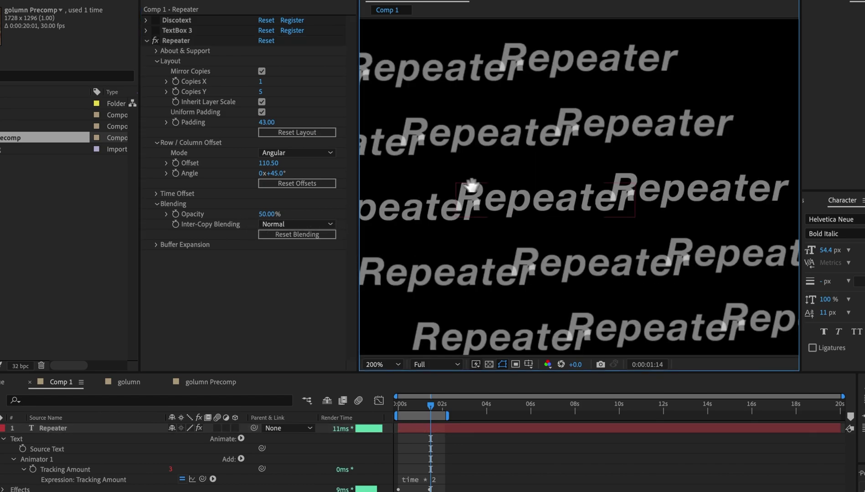
pyautogui.scroll(2, 471, 188)
pyautogui.scroll(-4, 626, 204)
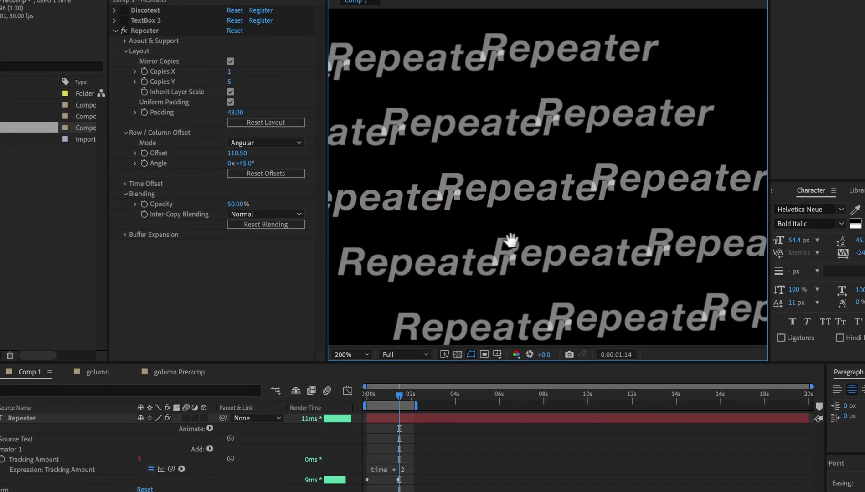
pyautogui.moveTo(517, 238); pyautogui.dragTo(499, 228)
pyautogui.click(243, 214)
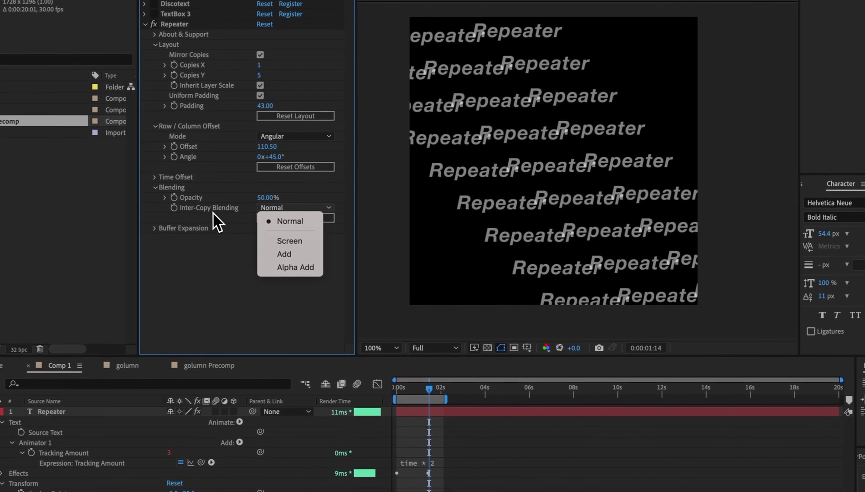
pyautogui.click(285, 254)
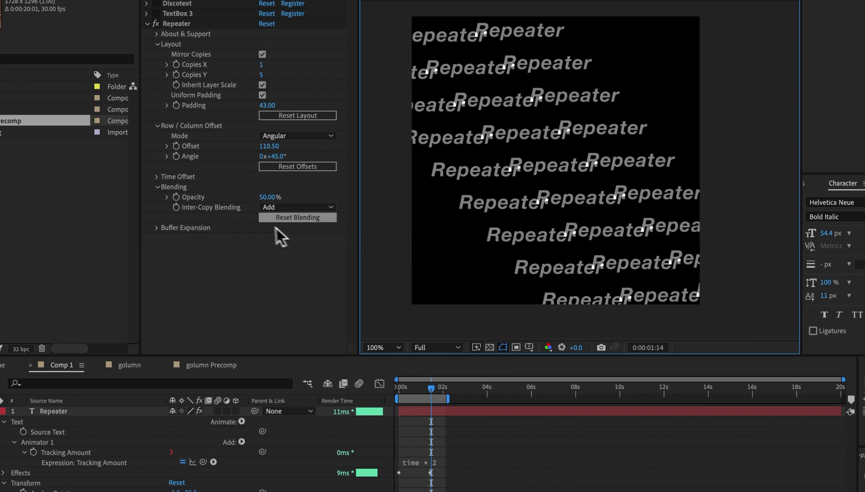
pyautogui.click(279, 207)
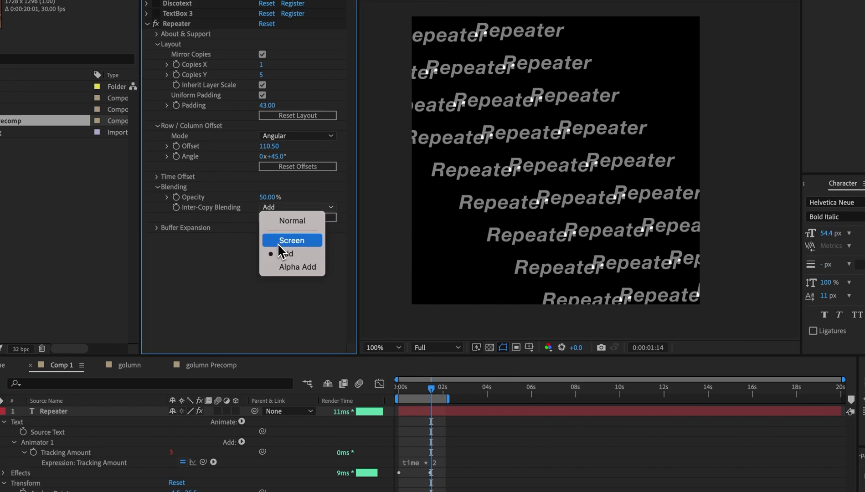
pyautogui.click(287, 266)
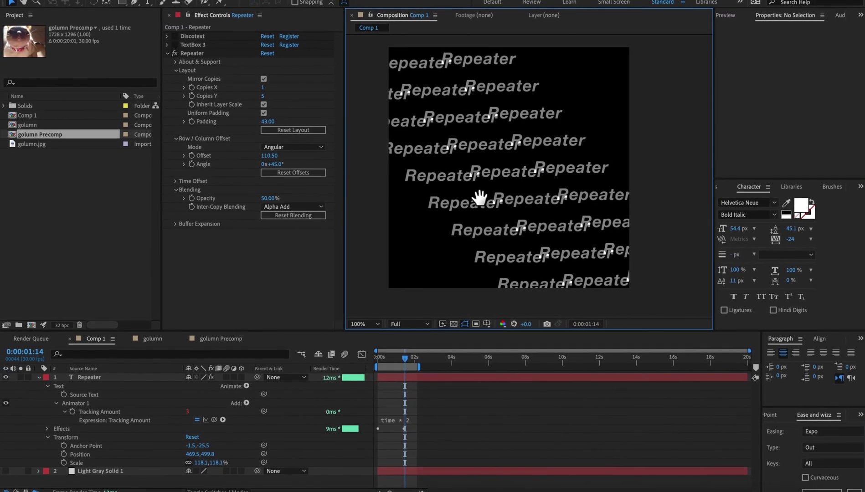
pyautogui.click(271, 215)
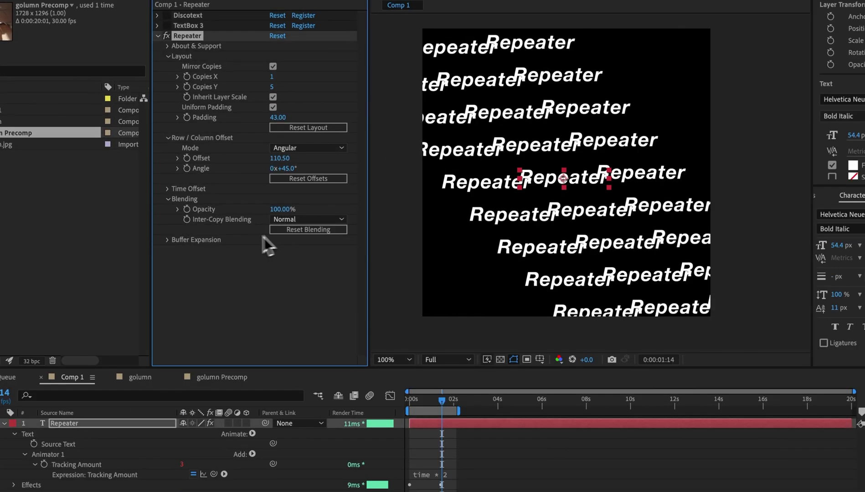
# - Set the Repeater's Padding to 104 and move the text layer partly past the composition's left edge, to about -62.5, 521.8
pyautogui.moveTo(278, 117); pyautogui.dragTo(304, 121)
pyautogui.click(165, 243)
pyautogui.click(532, 189)
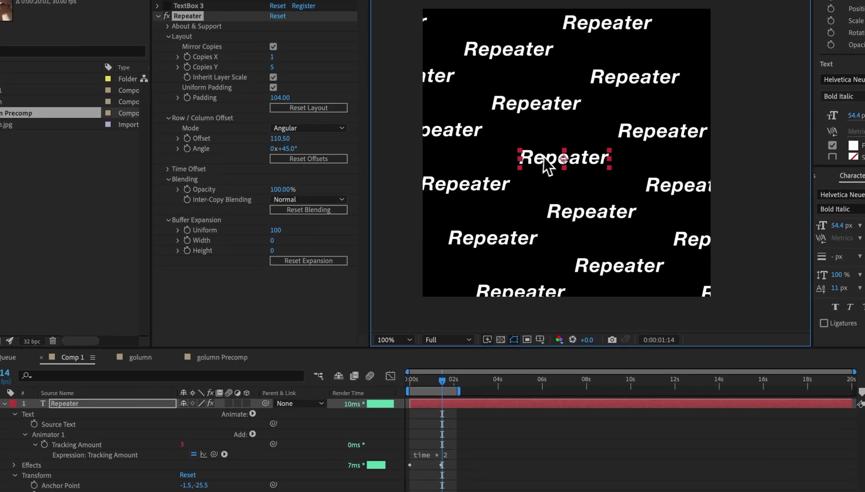
pyautogui.moveTo(492, 177); pyautogui.dragTo(391, 164)
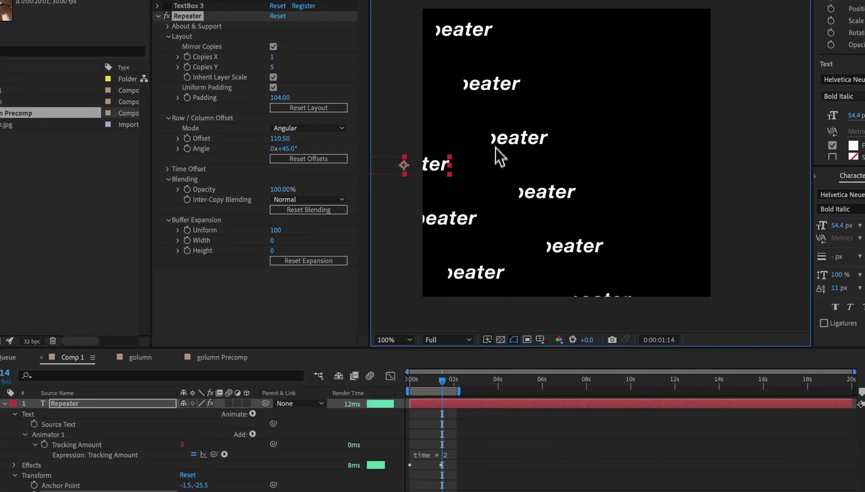
pyautogui.moveTo(520, 189); pyautogui.dragTo(550, 192)
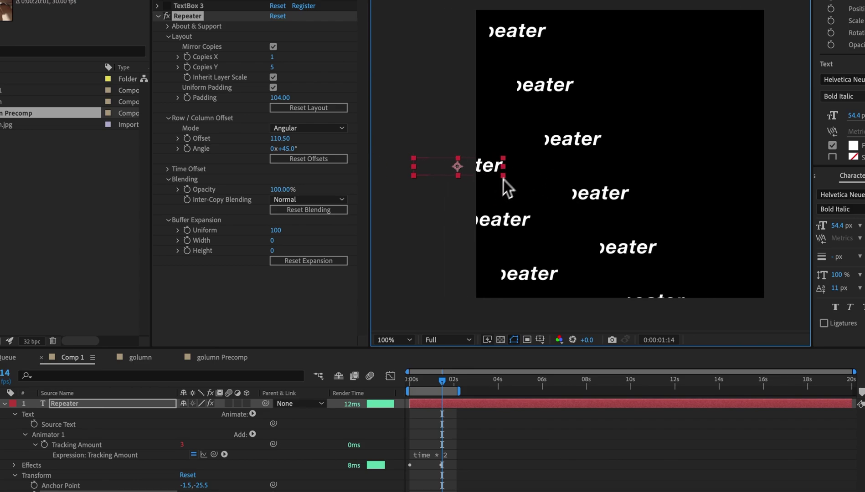
# - Raise the Repeater's uniform Buffer Expansion to 270 and reset the expansion settings
pyautogui.moveTo(275, 230); pyautogui.dragTo(377, 231)
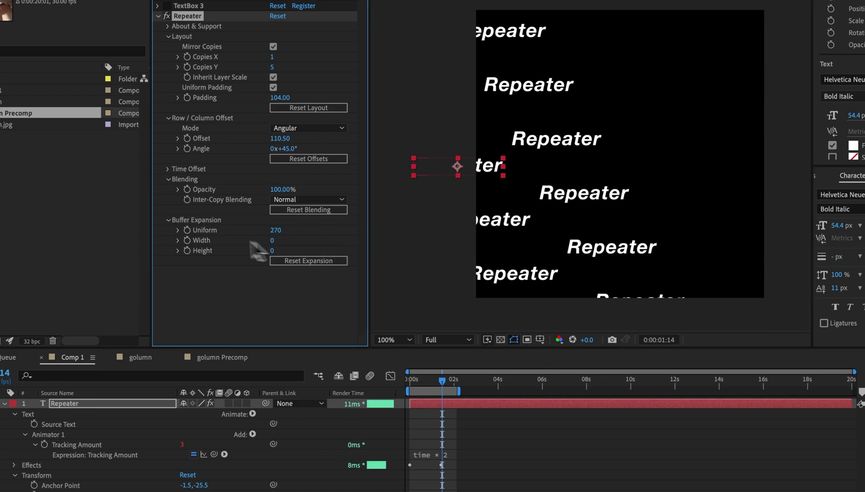
pyautogui.click(314, 266)
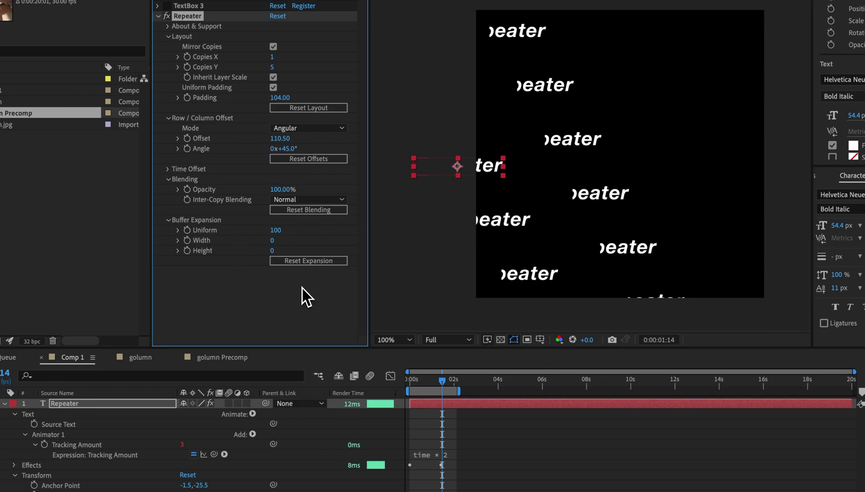
pyautogui.click(431, 234)
pyautogui.moveTo(457, 224); pyautogui.dragTo(445, 227)
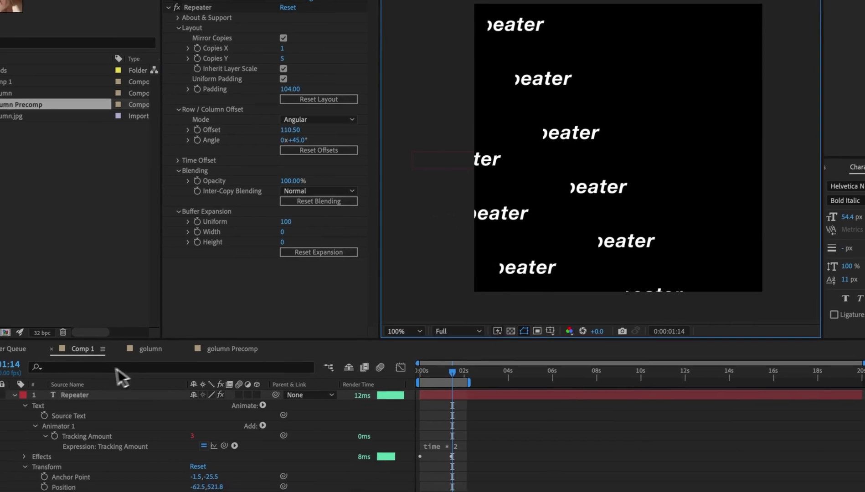
# - Open the golumn.jpg footage, the golumn Precomp and the golumn composition to examine how the masked cat image is nested
pyautogui.doubleClick(5, 125)
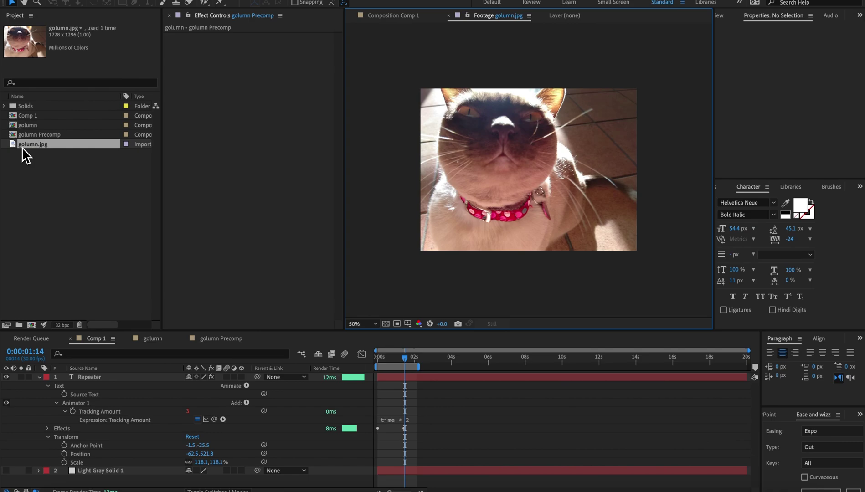
pyautogui.click(221, 338)
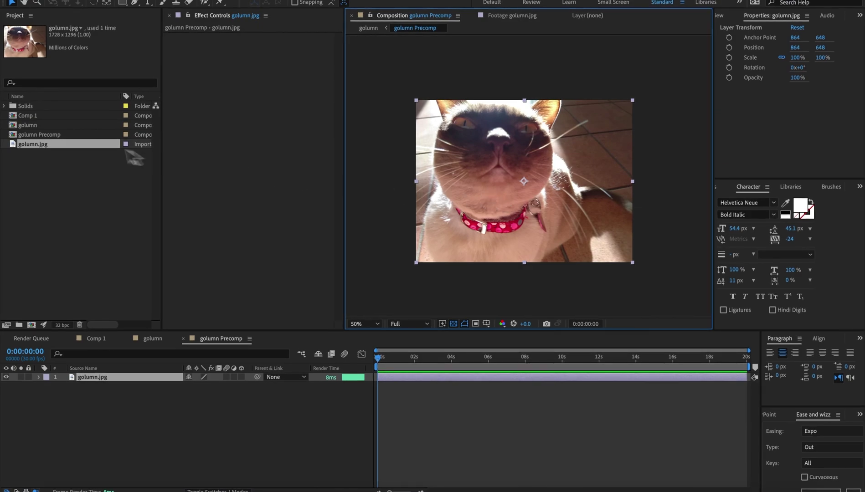
pyautogui.click(65, 135)
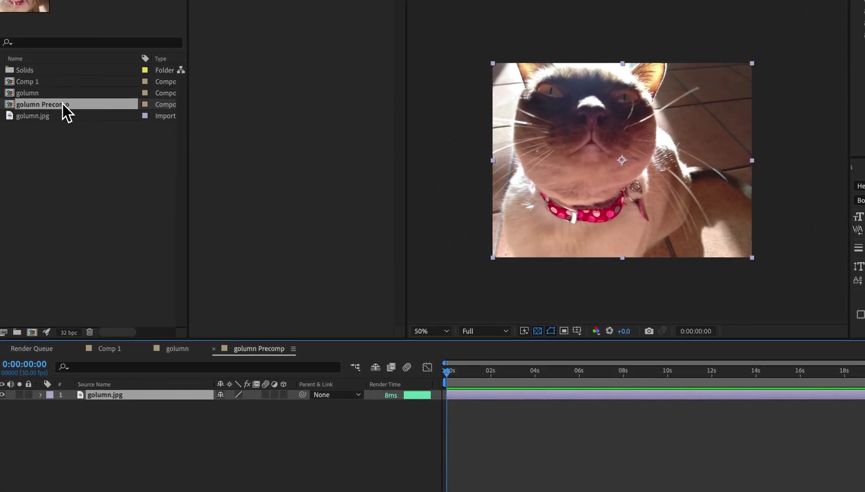
pyautogui.doubleClick(61, 95)
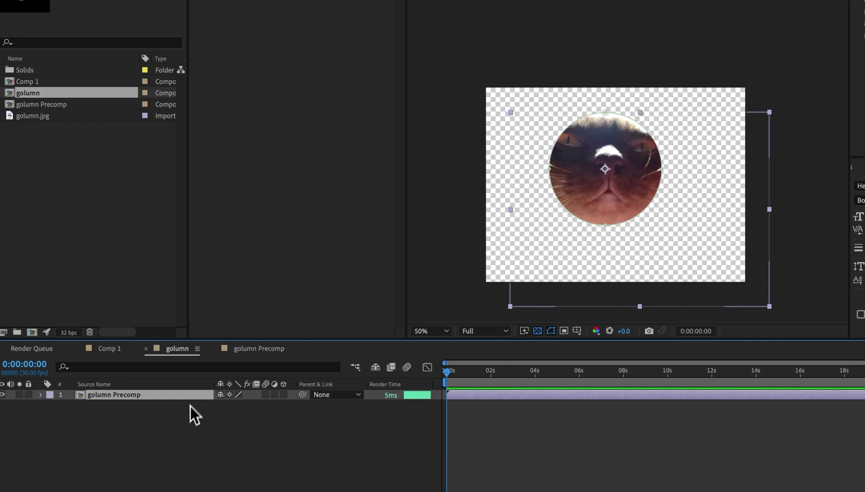
# - Switch Collapse Transformations off and back on for the golumn Precomp layer, and inspect the image layer inside the precomp
pyautogui.click(229, 395)
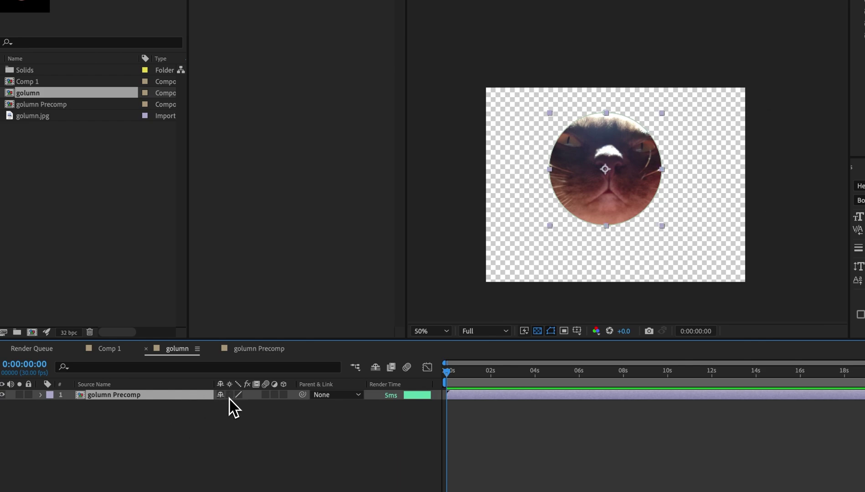
pyautogui.click(229, 396)
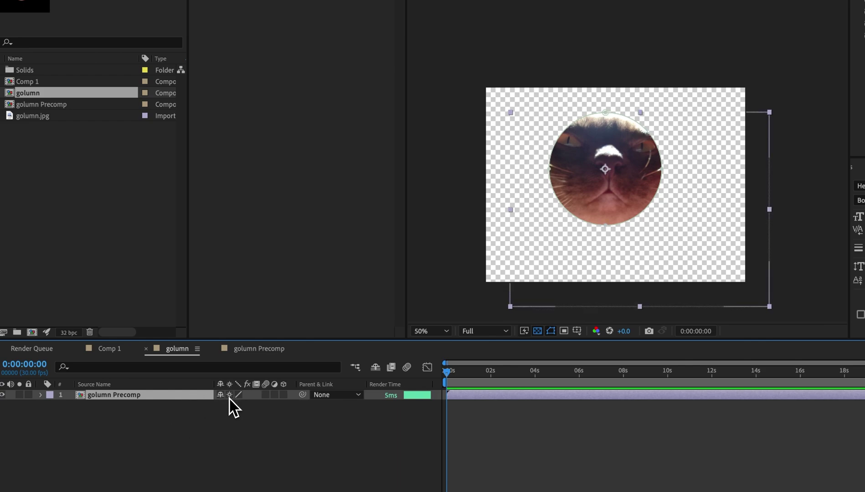
pyautogui.click(246, 349)
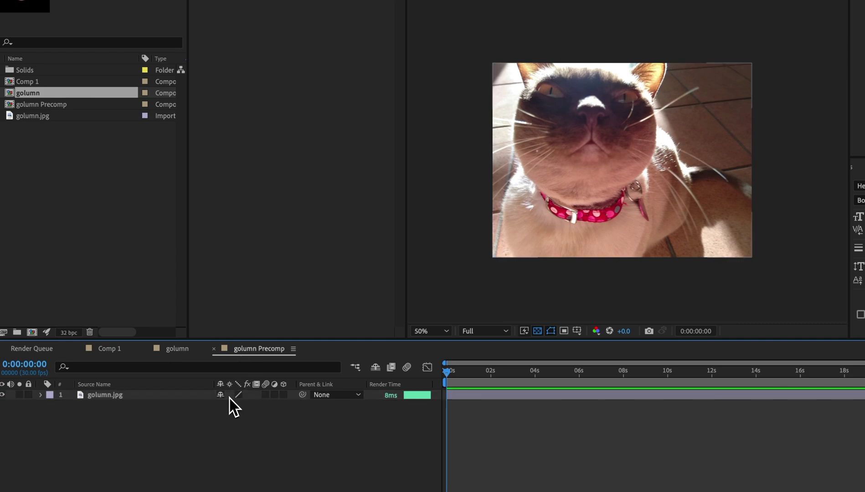
pyautogui.click(201, 396)
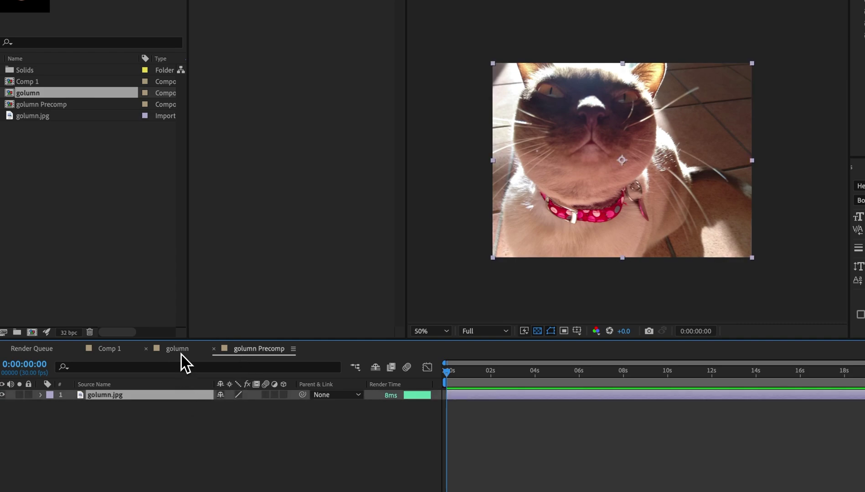
# - Apply the Repeater effect to the golumn Precomp layer in the golumn composition and set its Padding to -145
pyautogui.click(181, 352)
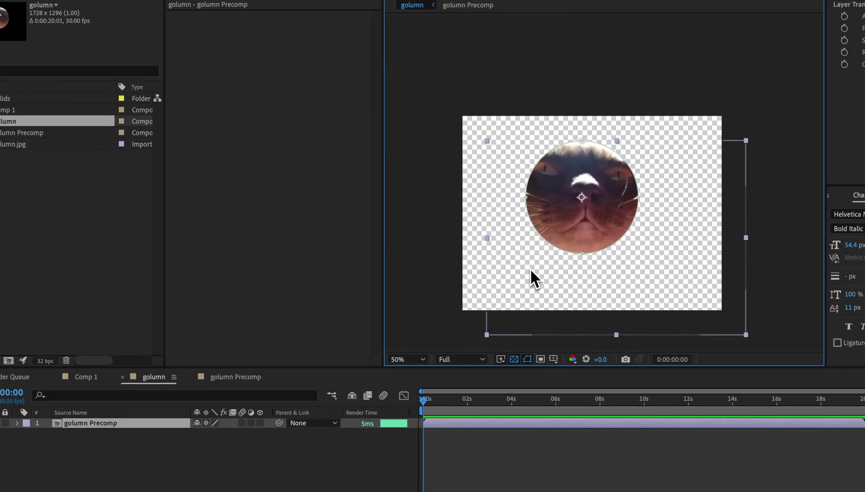
pyautogui.hotkey('ctrl', 'space')
pyautogui.write('repe')
pyautogui.press('Return')
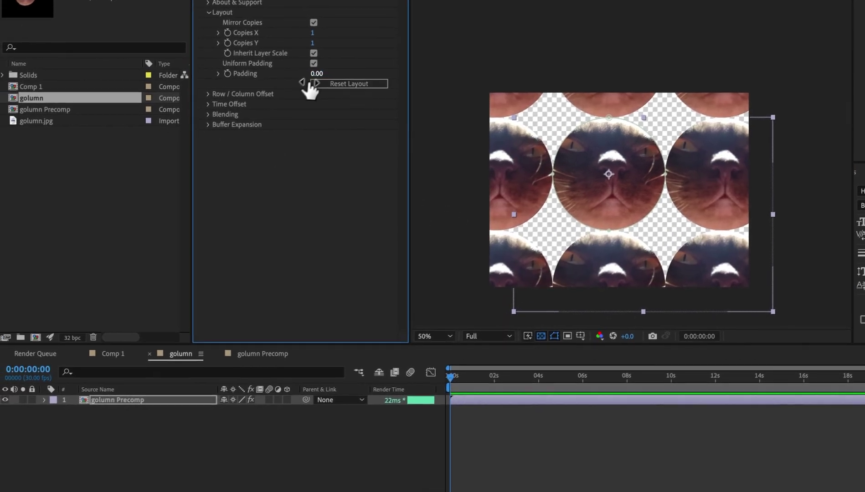
pyautogui.moveTo(287, 97); pyautogui.dragTo(110, 101)
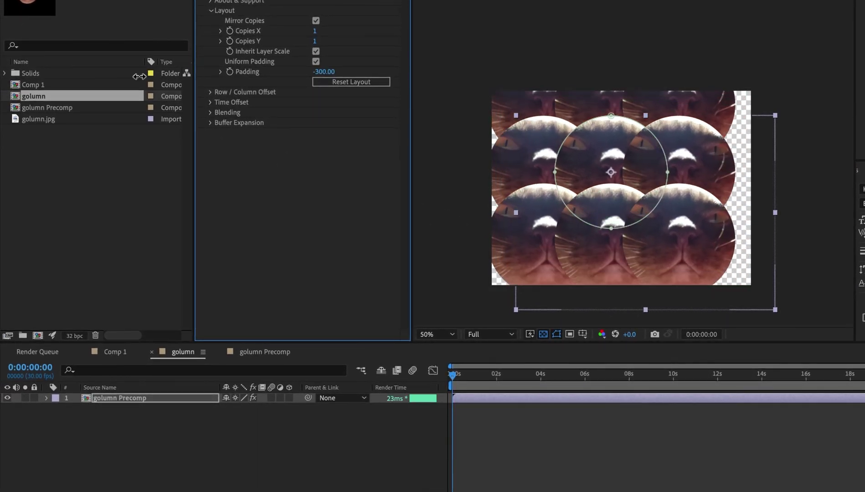
pyautogui.moveTo(140, 76); pyautogui.dragTo(234, 75)
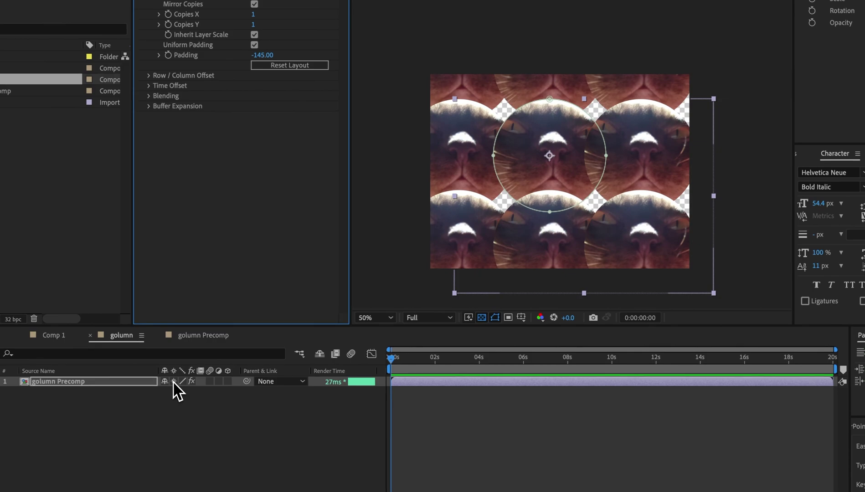
# - Compare the repeated cat faces with Collapse Transformations switched off and back on for the golumn Precomp layer
pyautogui.click(173, 382)
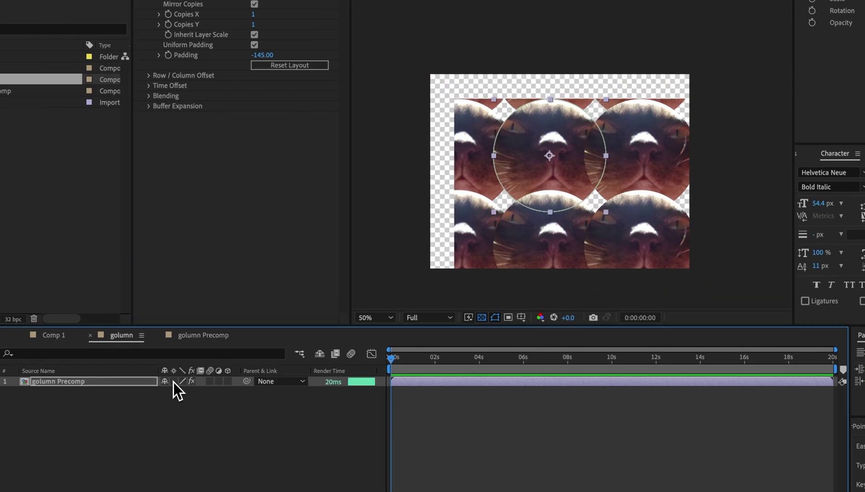
pyautogui.click(589, 115)
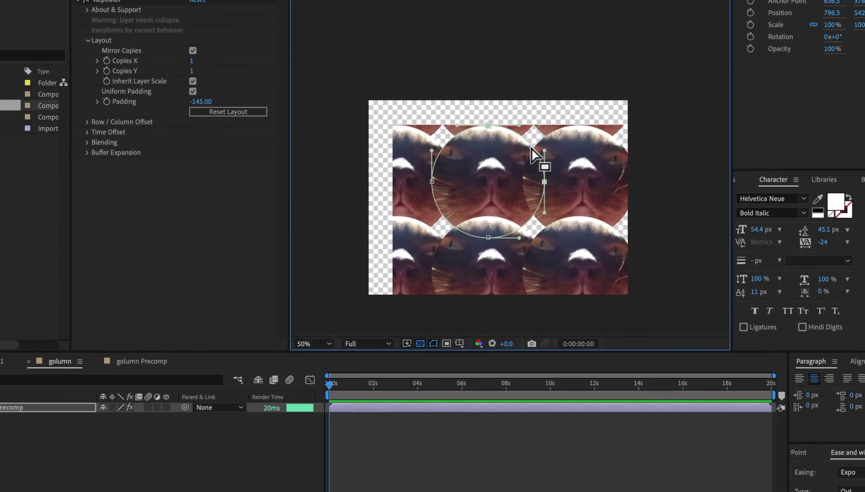
pyautogui.click(523, 147)
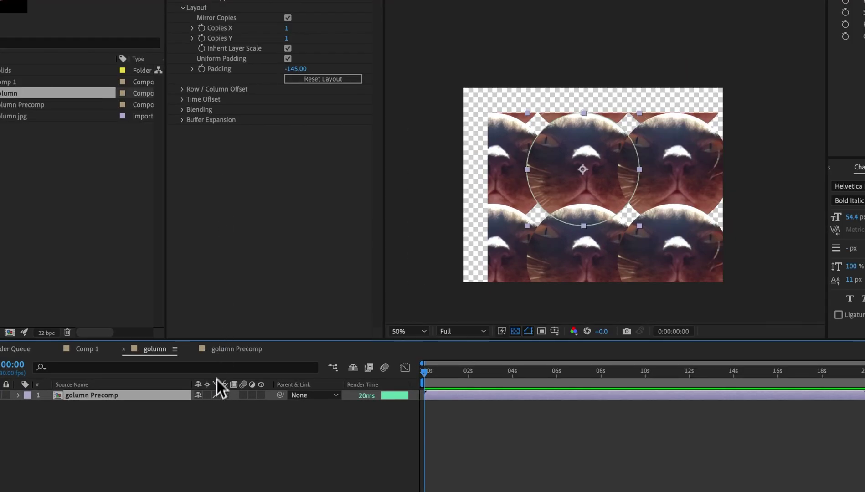
pyautogui.click(195, 376)
pyautogui.moveTo(595, 173); pyautogui.dragTo(602, 192)
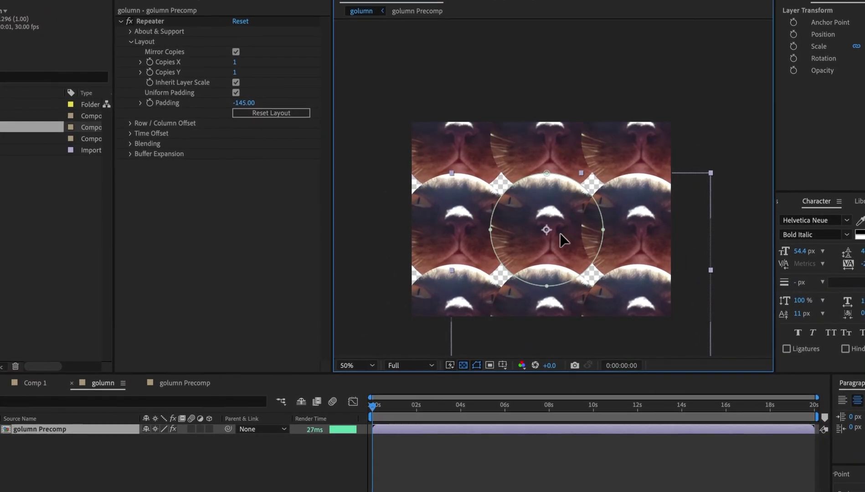
pyautogui.click(232, 218)
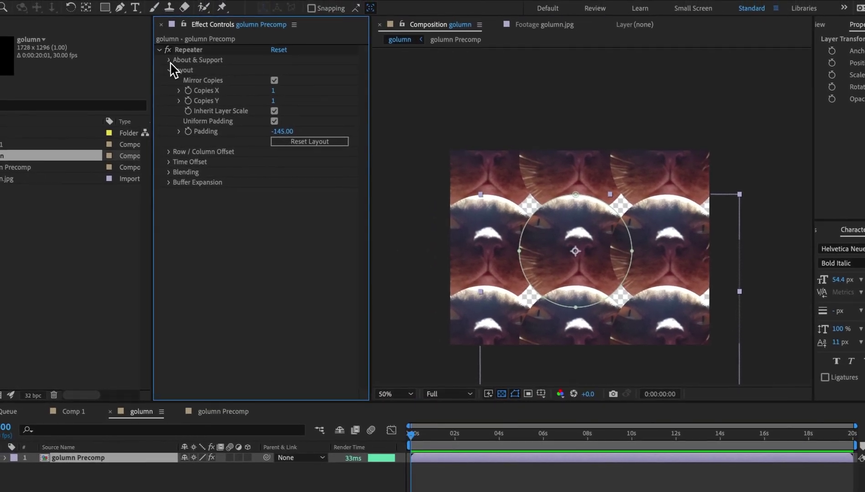
# - Open the Repeater's support page in the browser and look through its FAQ, Usage and More sections
pyautogui.click(129, 32)
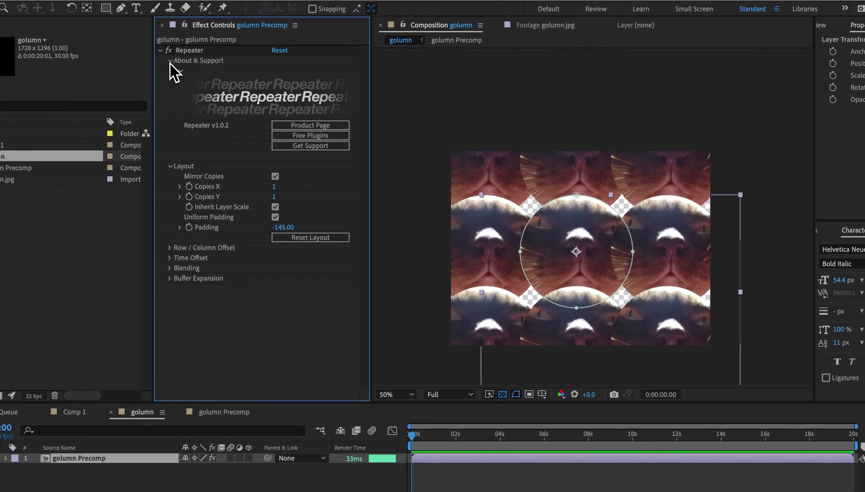
pyautogui.click(288, 145)
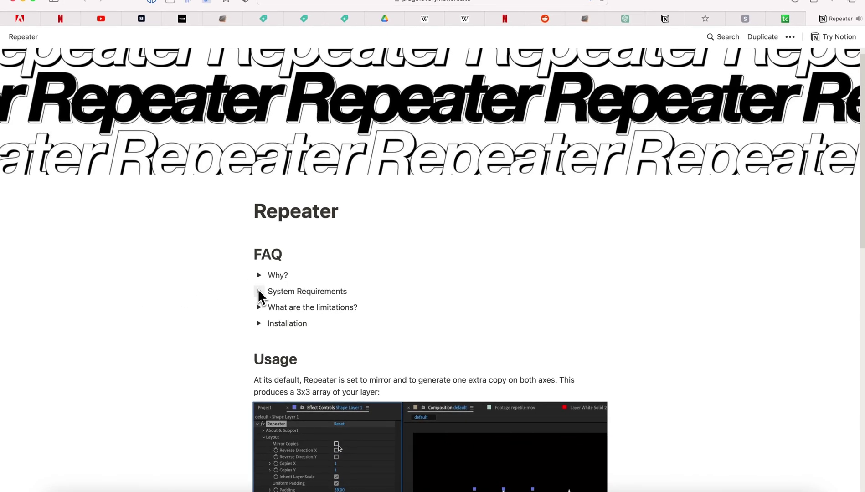
pyautogui.scroll(-3, 222, 331)
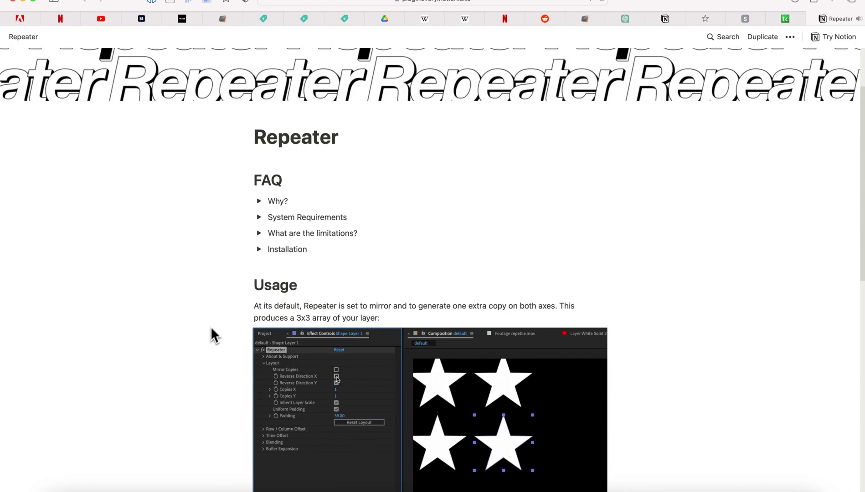
pyautogui.scroll(-8, 211, 300)
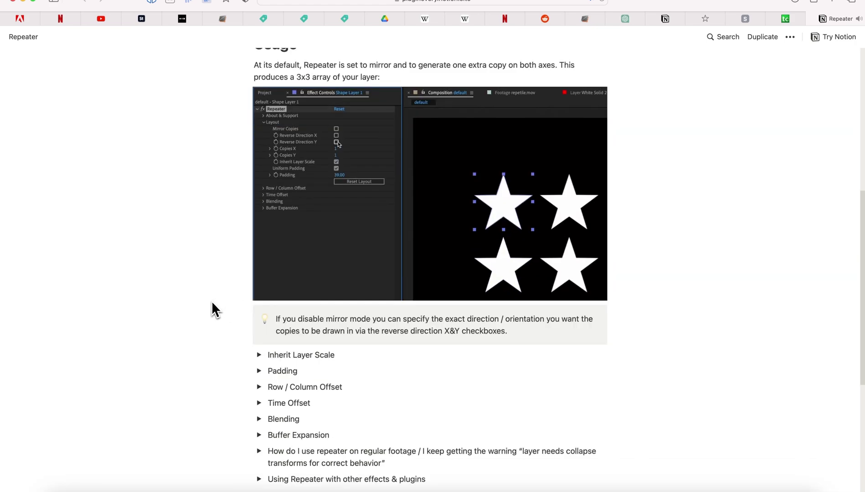
pyautogui.scroll(-4, 200, 350)
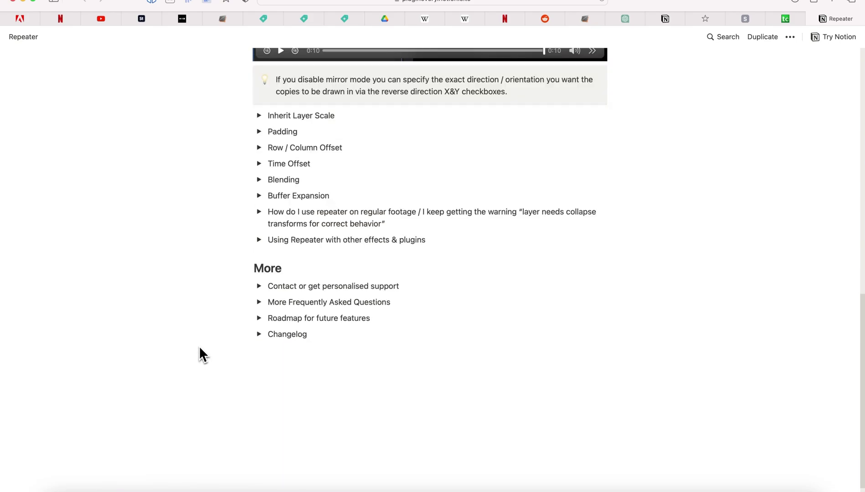
pyautogui.scroll(13, 220, 337)
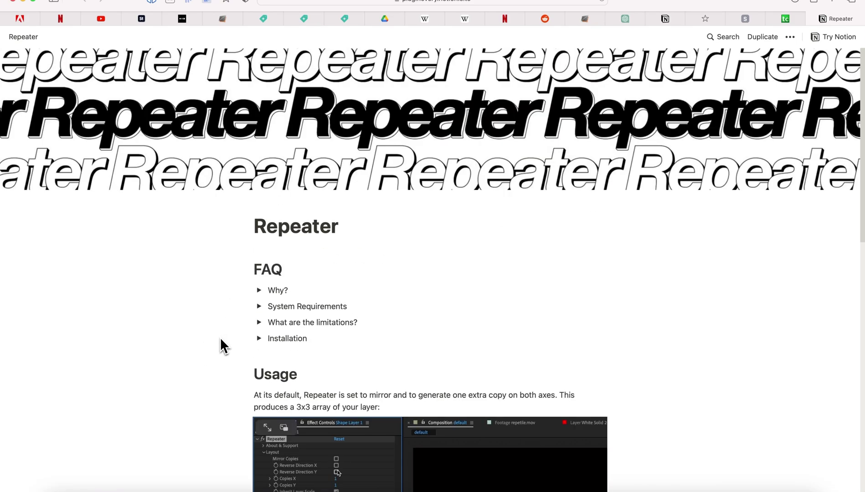